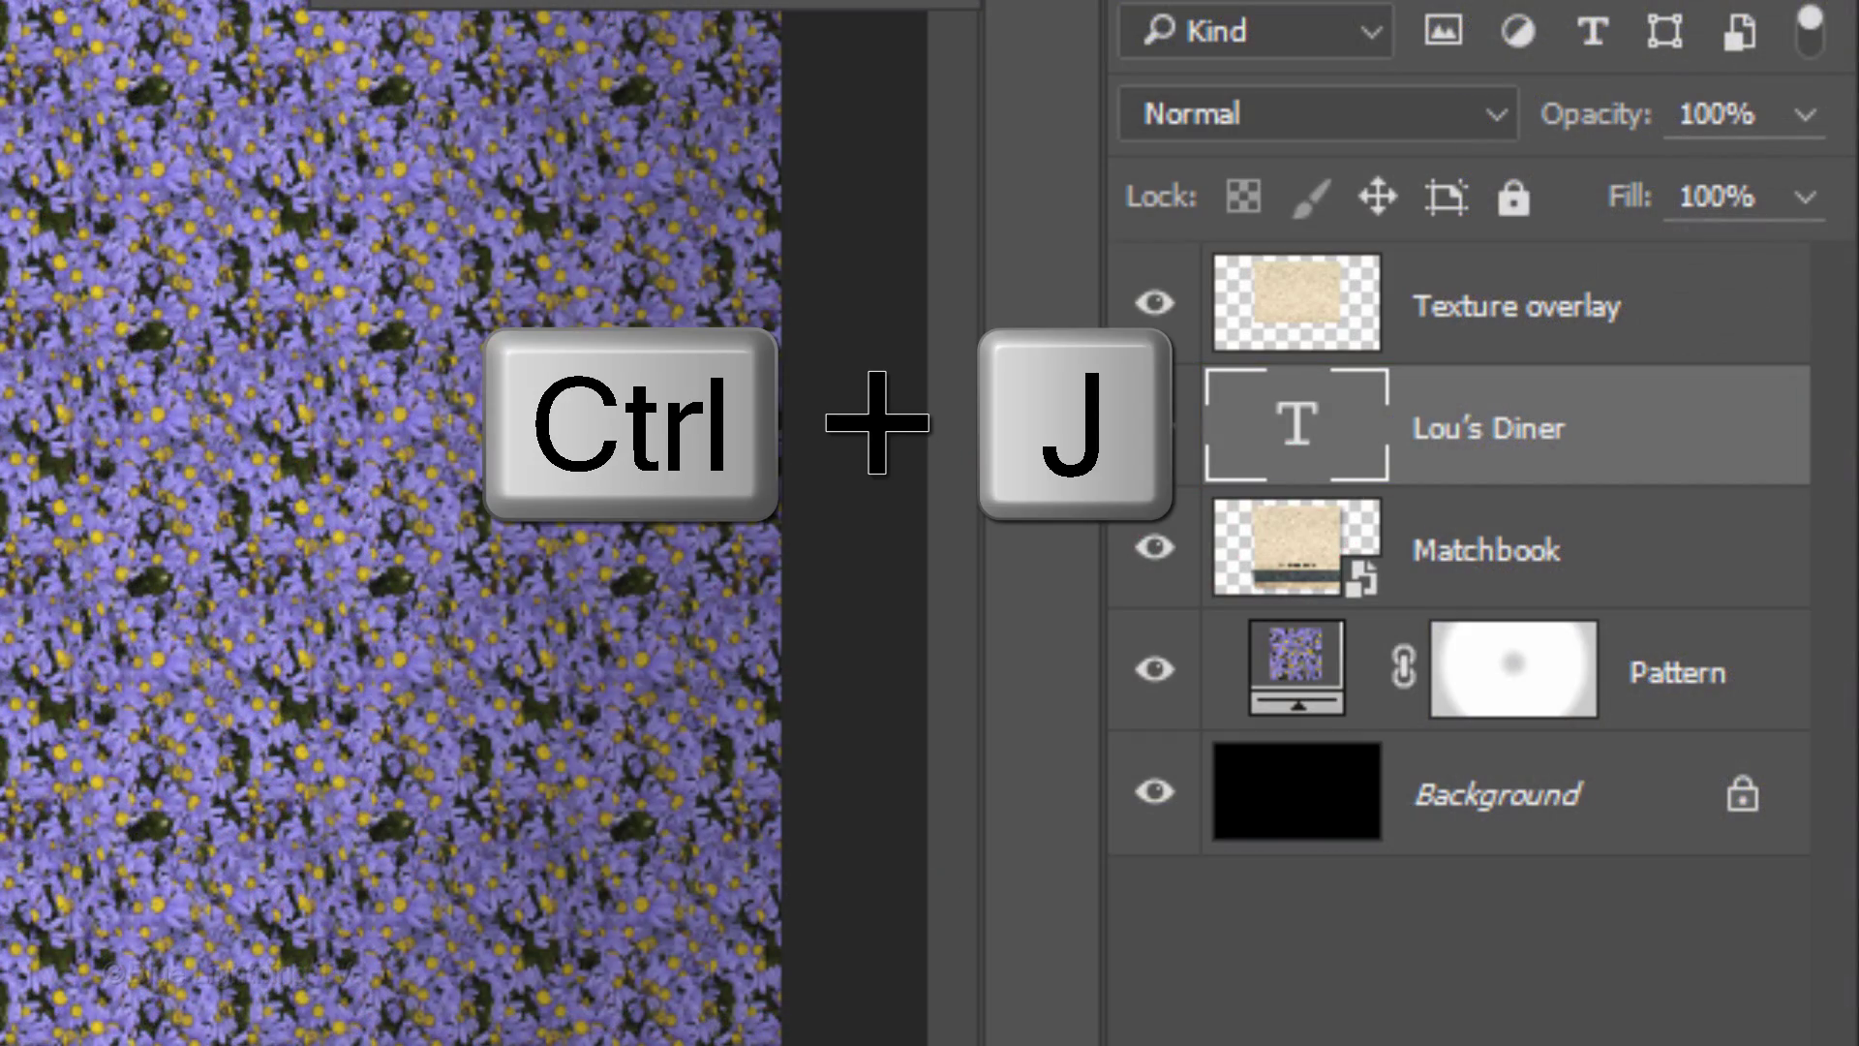
# Duplicate the Lou's Diner text layer and add a drop shadow to the original layer.
pyautogui.hotkey('ctrl', 'j')
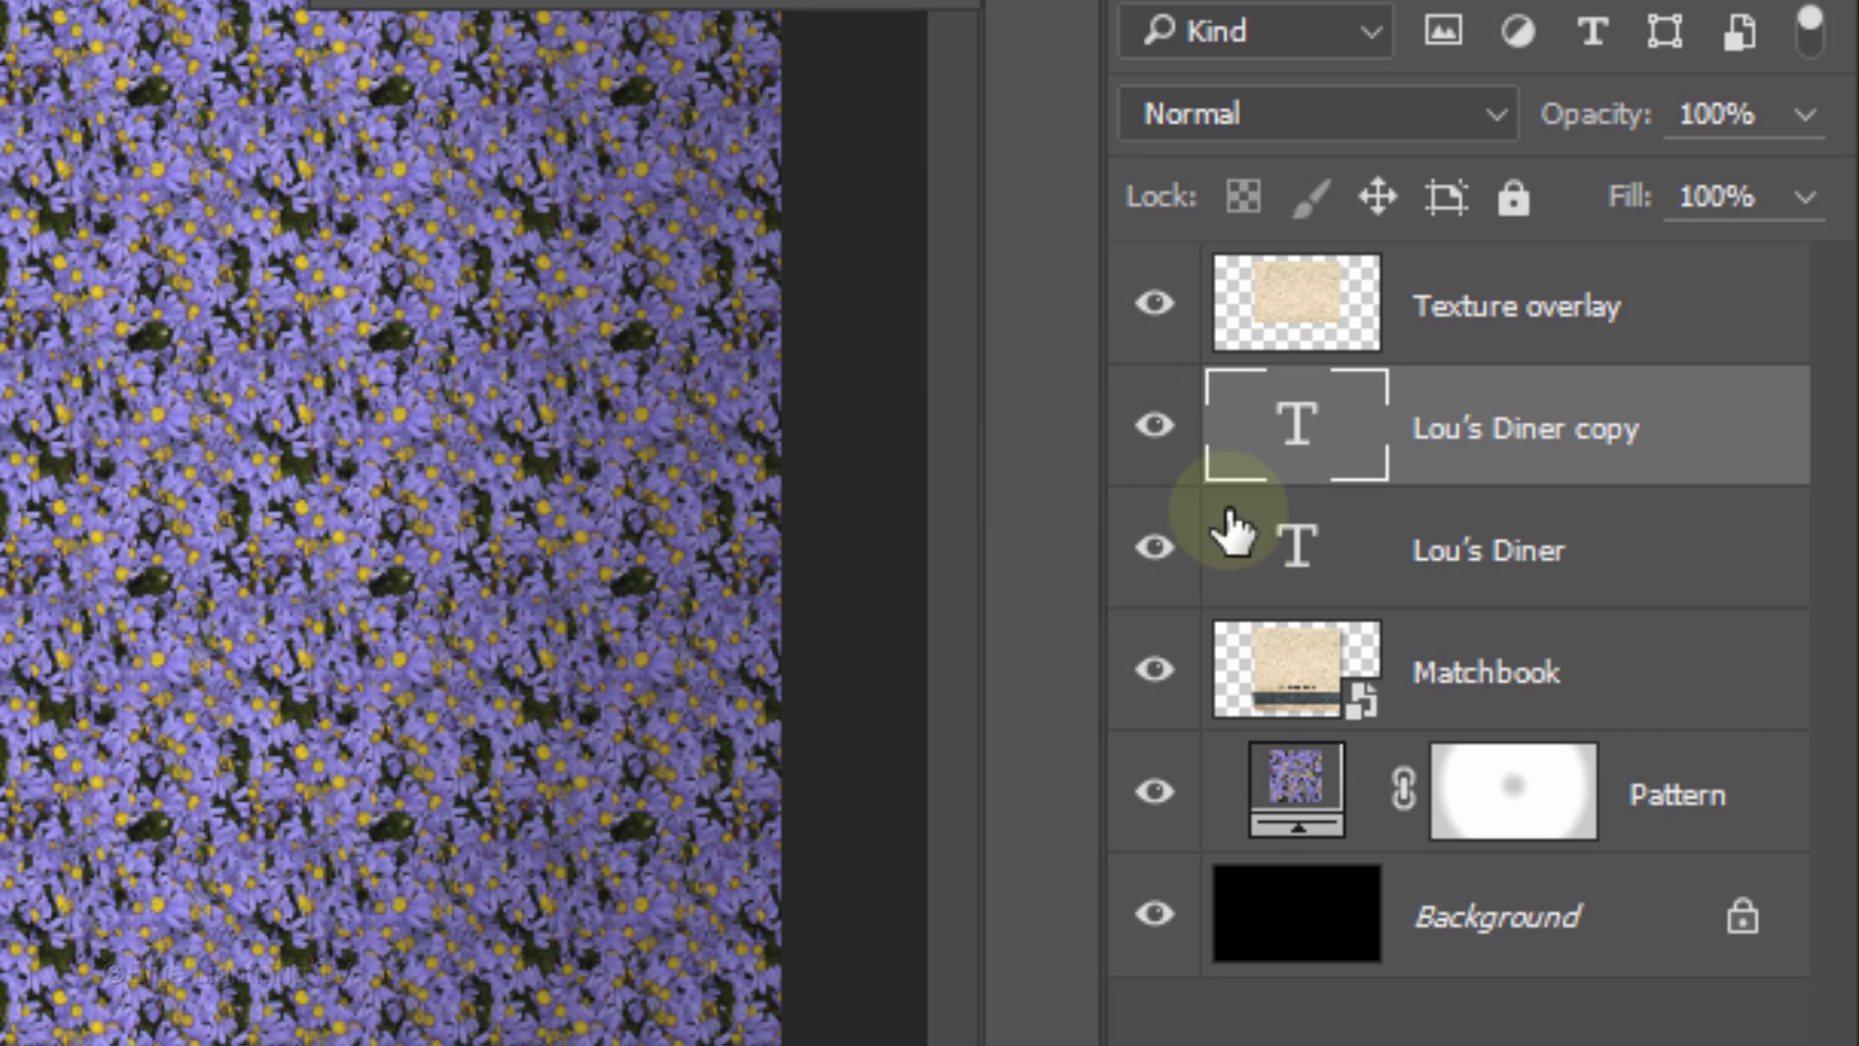
pyautogui.click(1303, 554)
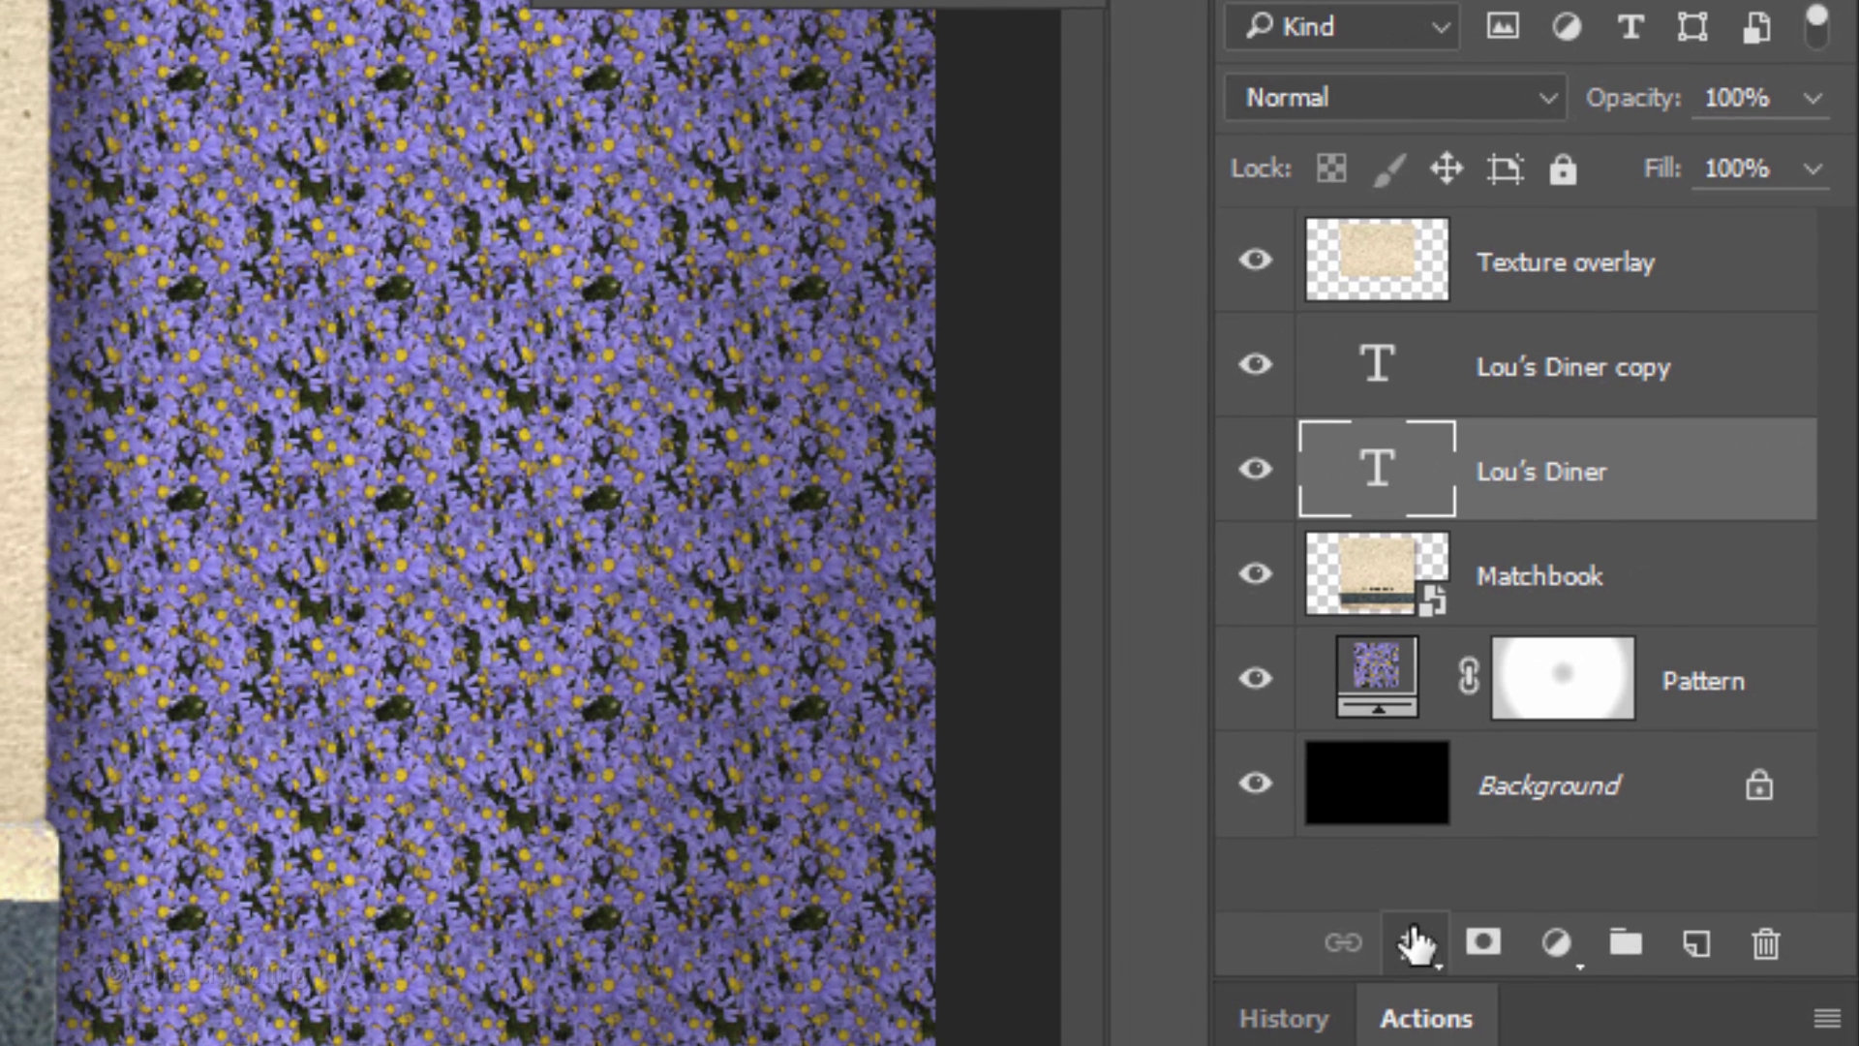
pyautogui.click(1412, 946)
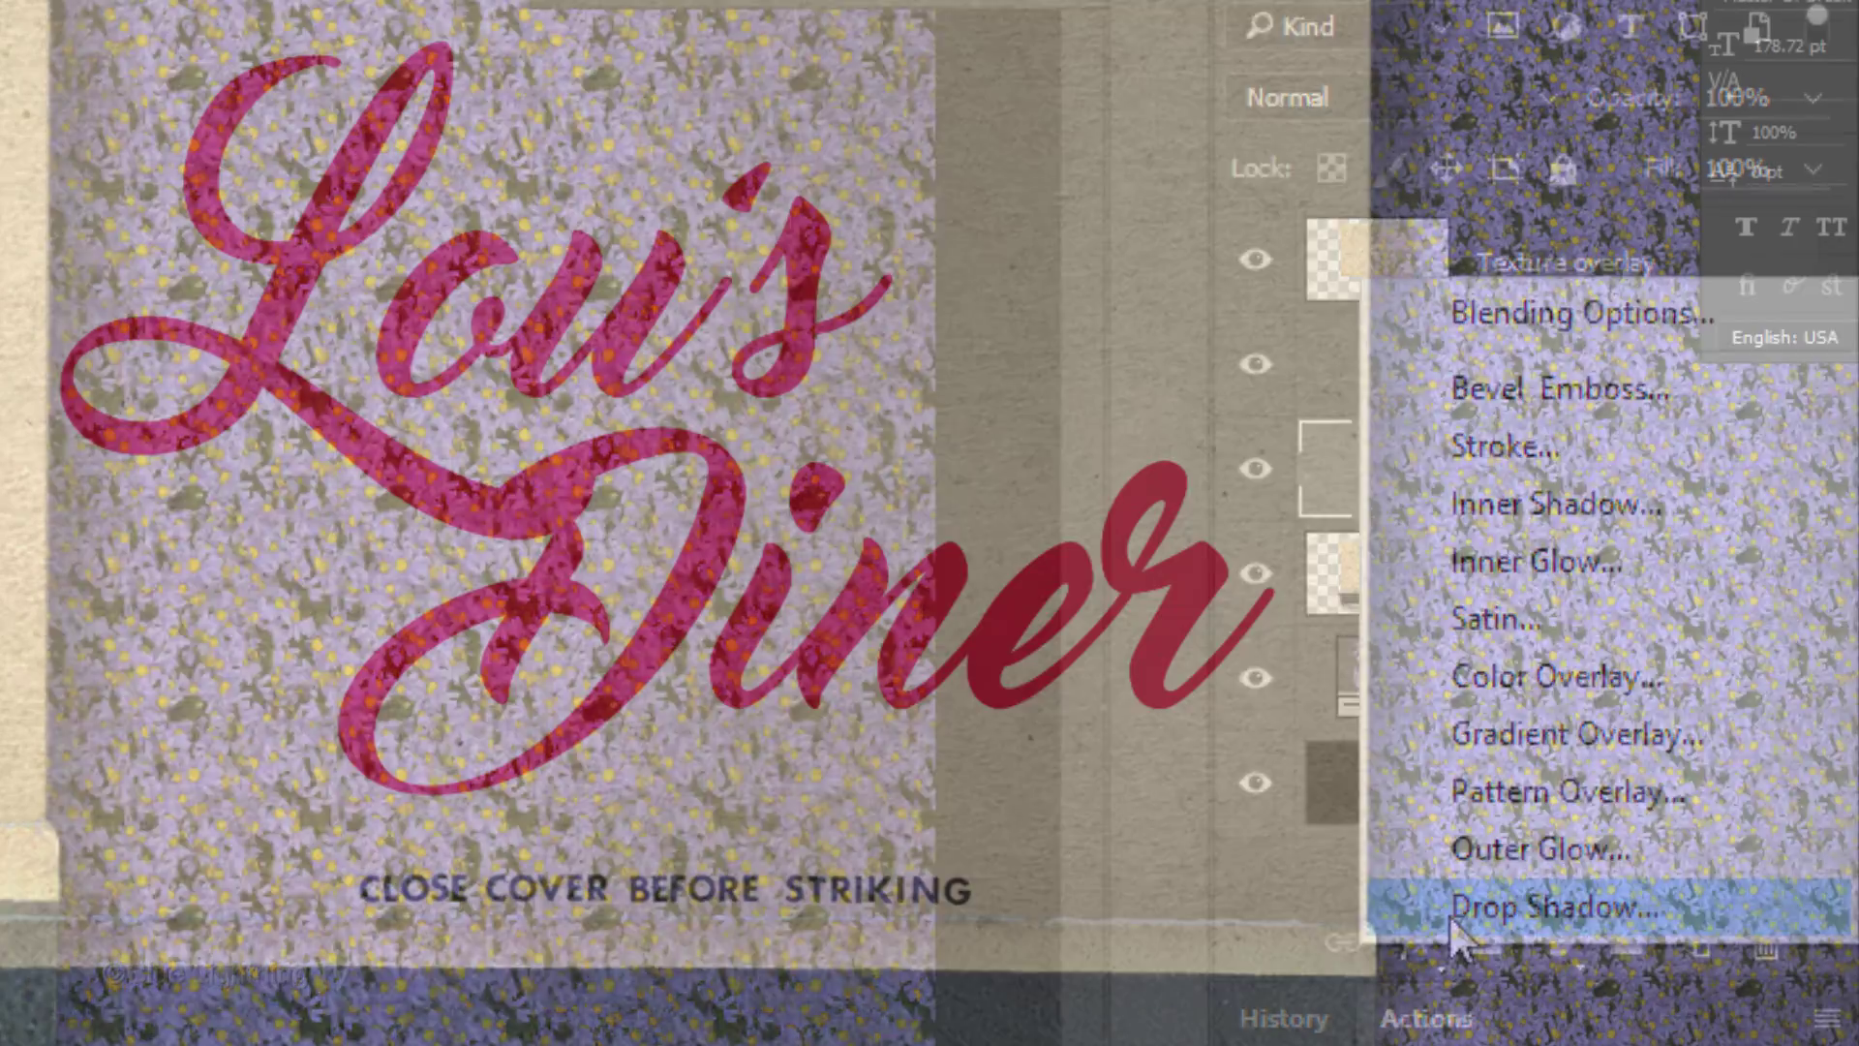
pyautogui.click(1449, 915)
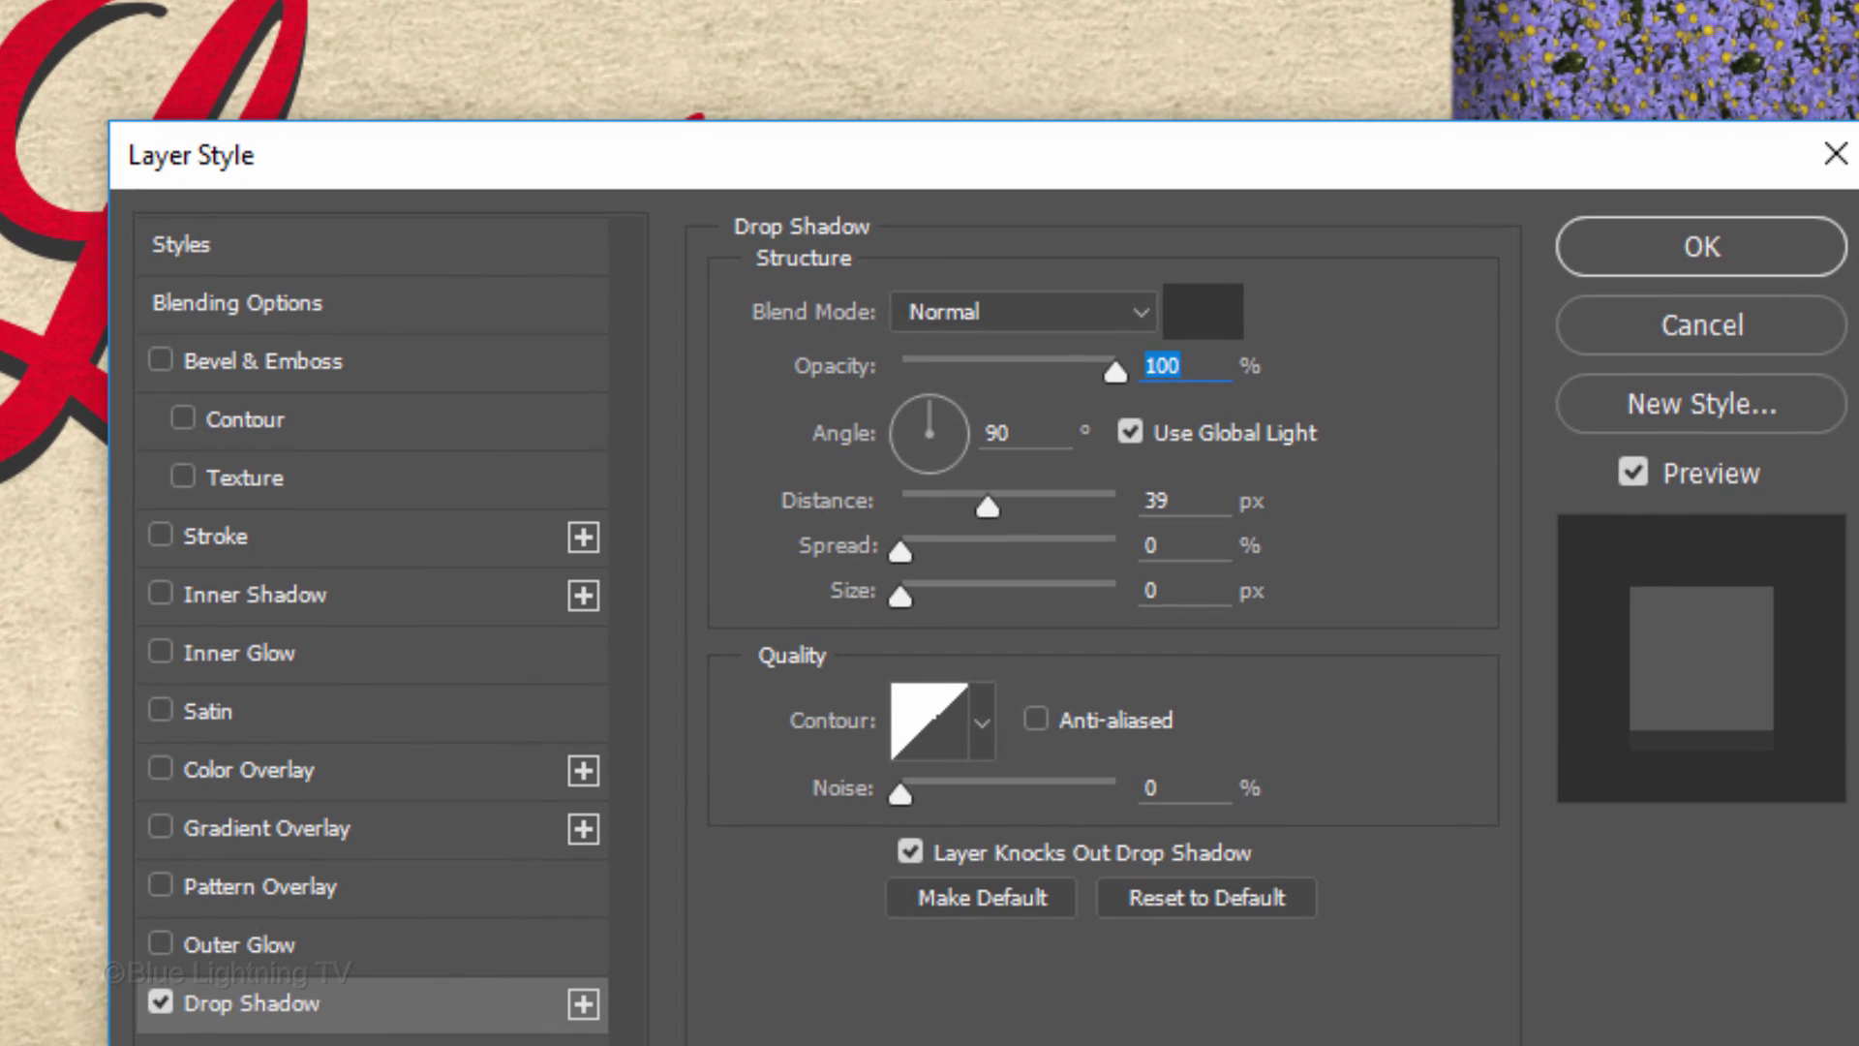
# Apply the drop shadow in dark grey 333333 with its angle set to 138°.
pyautogui.click(1199, 321)
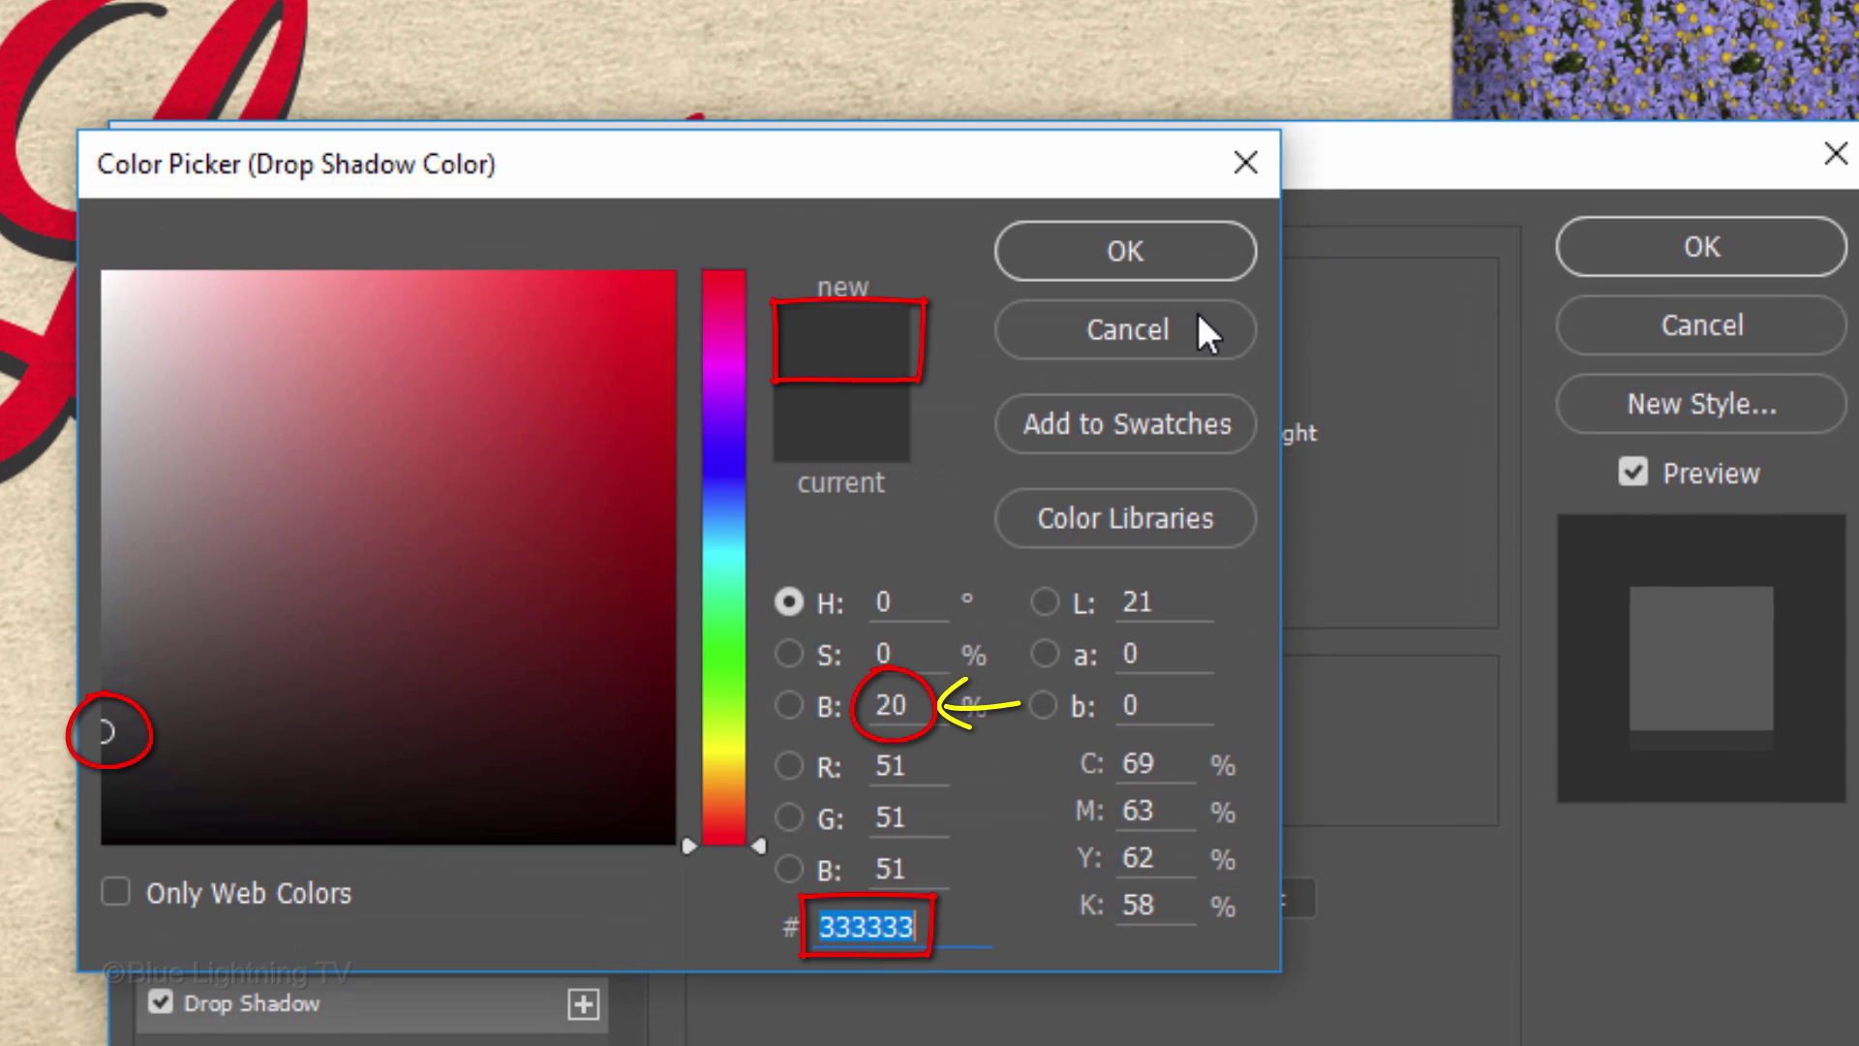
pyautogui.click(1160, 258)
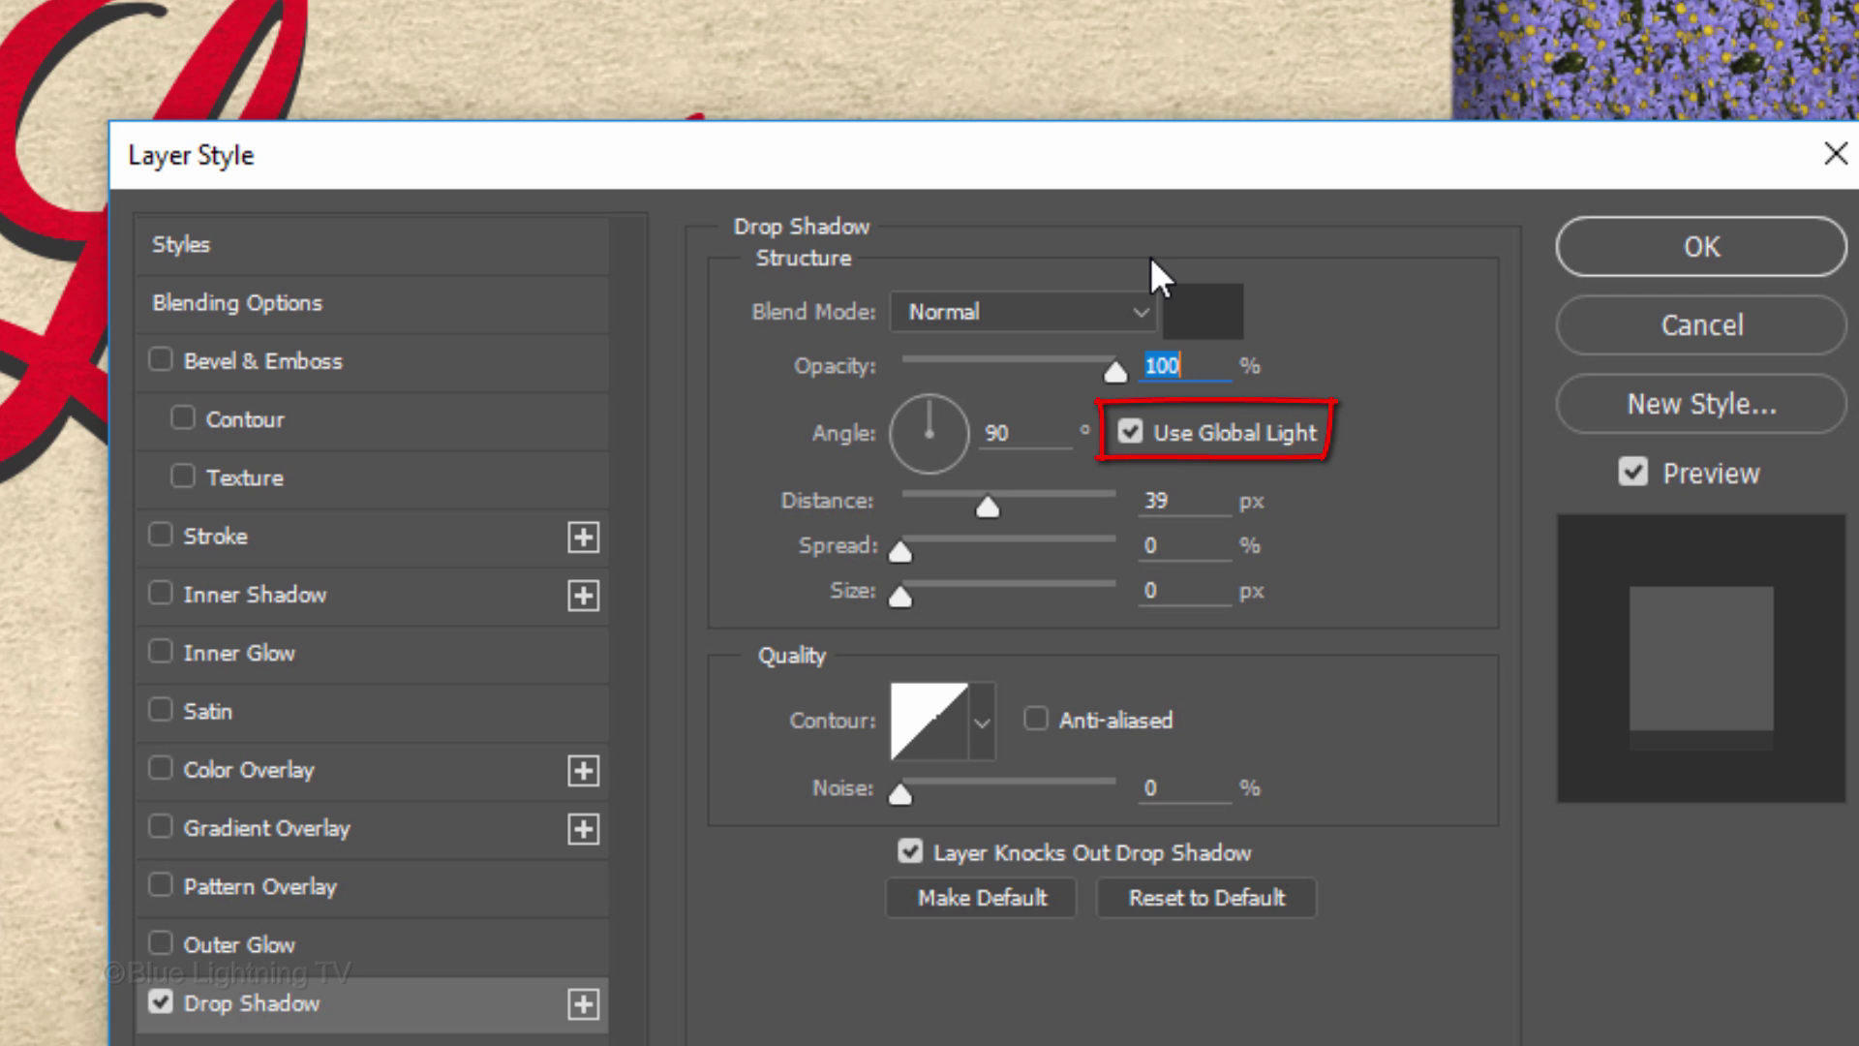
pyautogui.click(1031, 428)
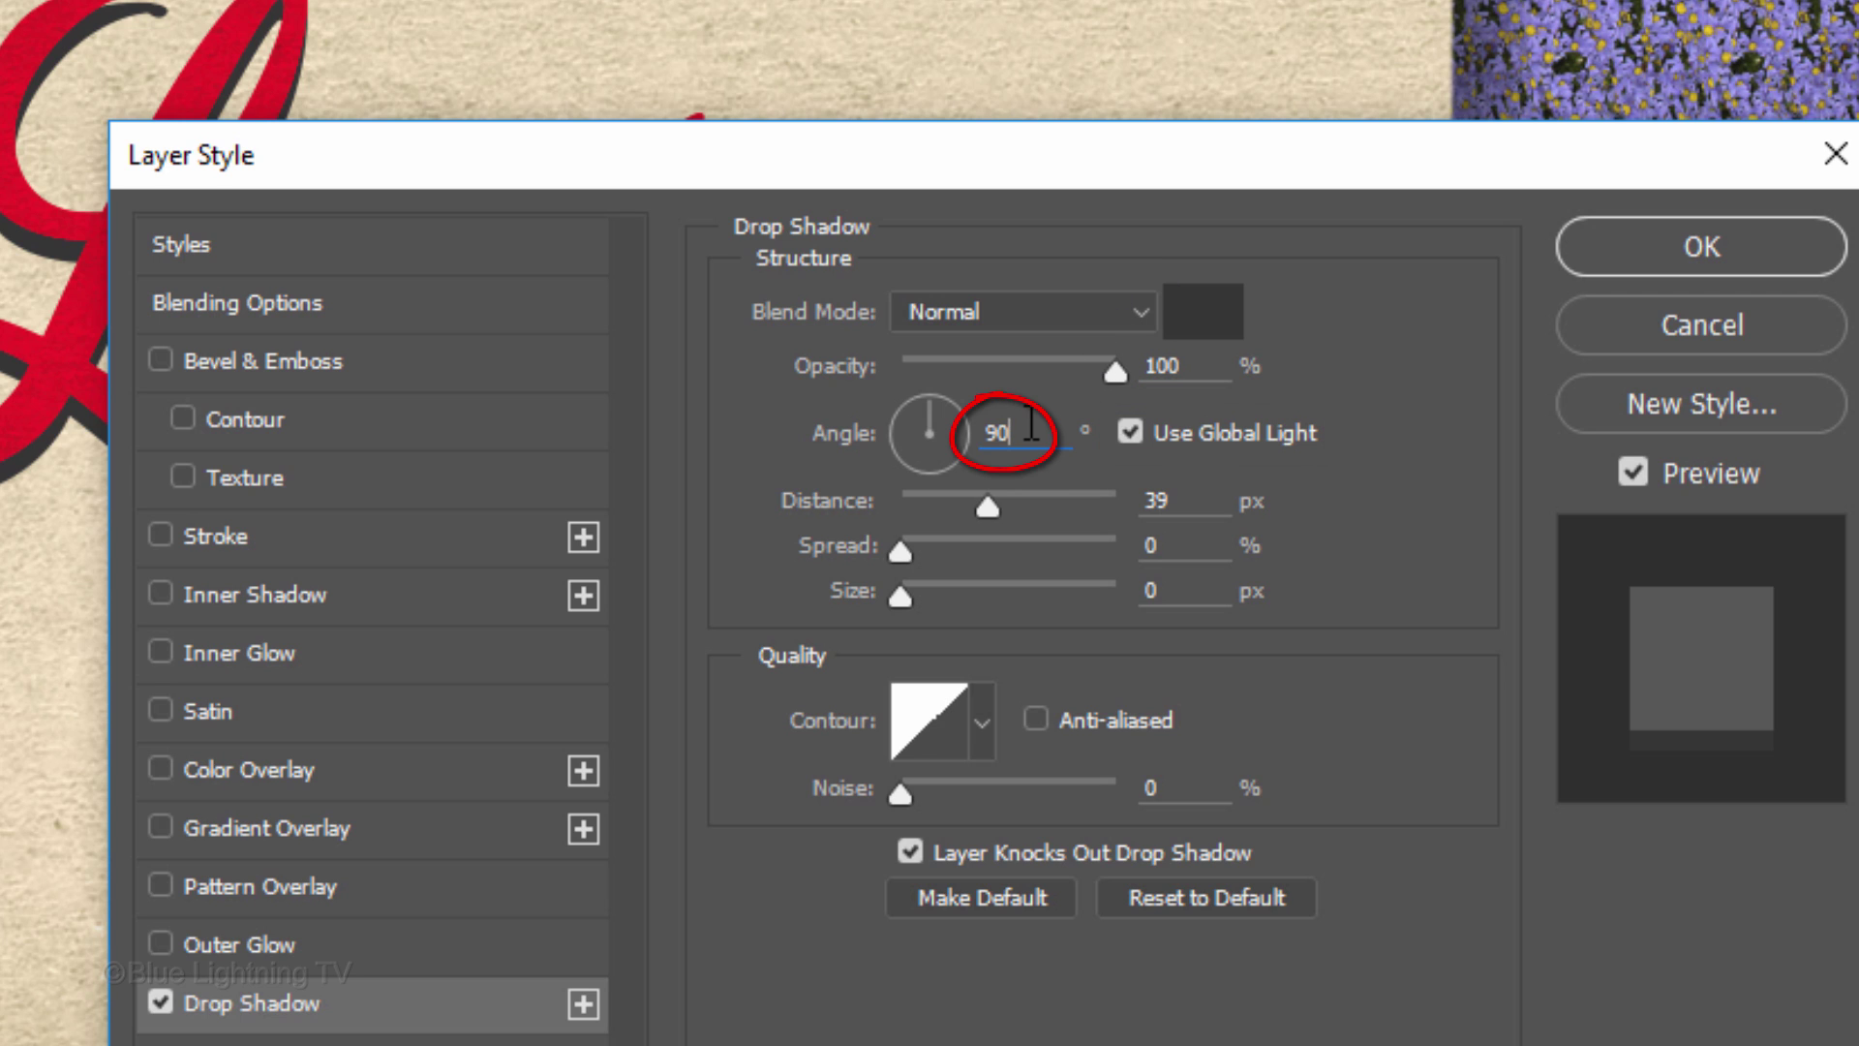
pyautogui.press('BackSpace')
pyautogui.press('BackSpace')
pyautogui.write('138')
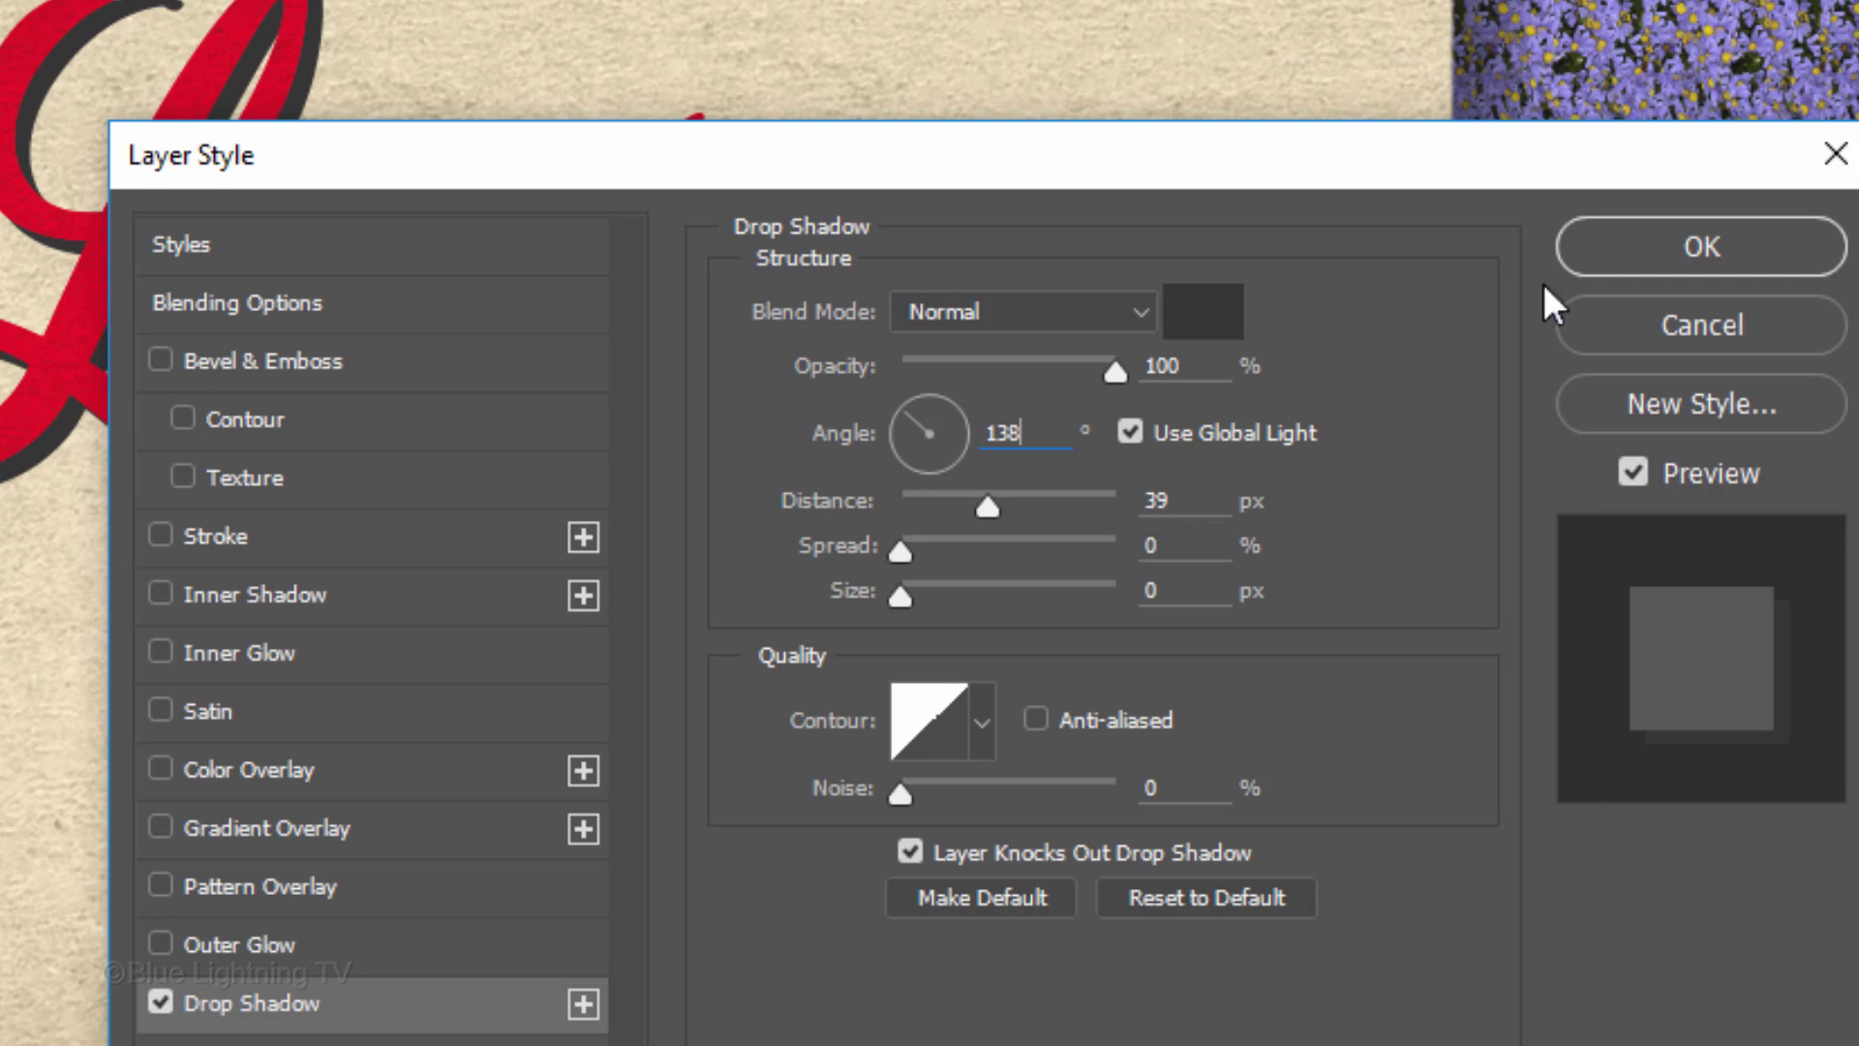
pyautogui.click(1687, 247)
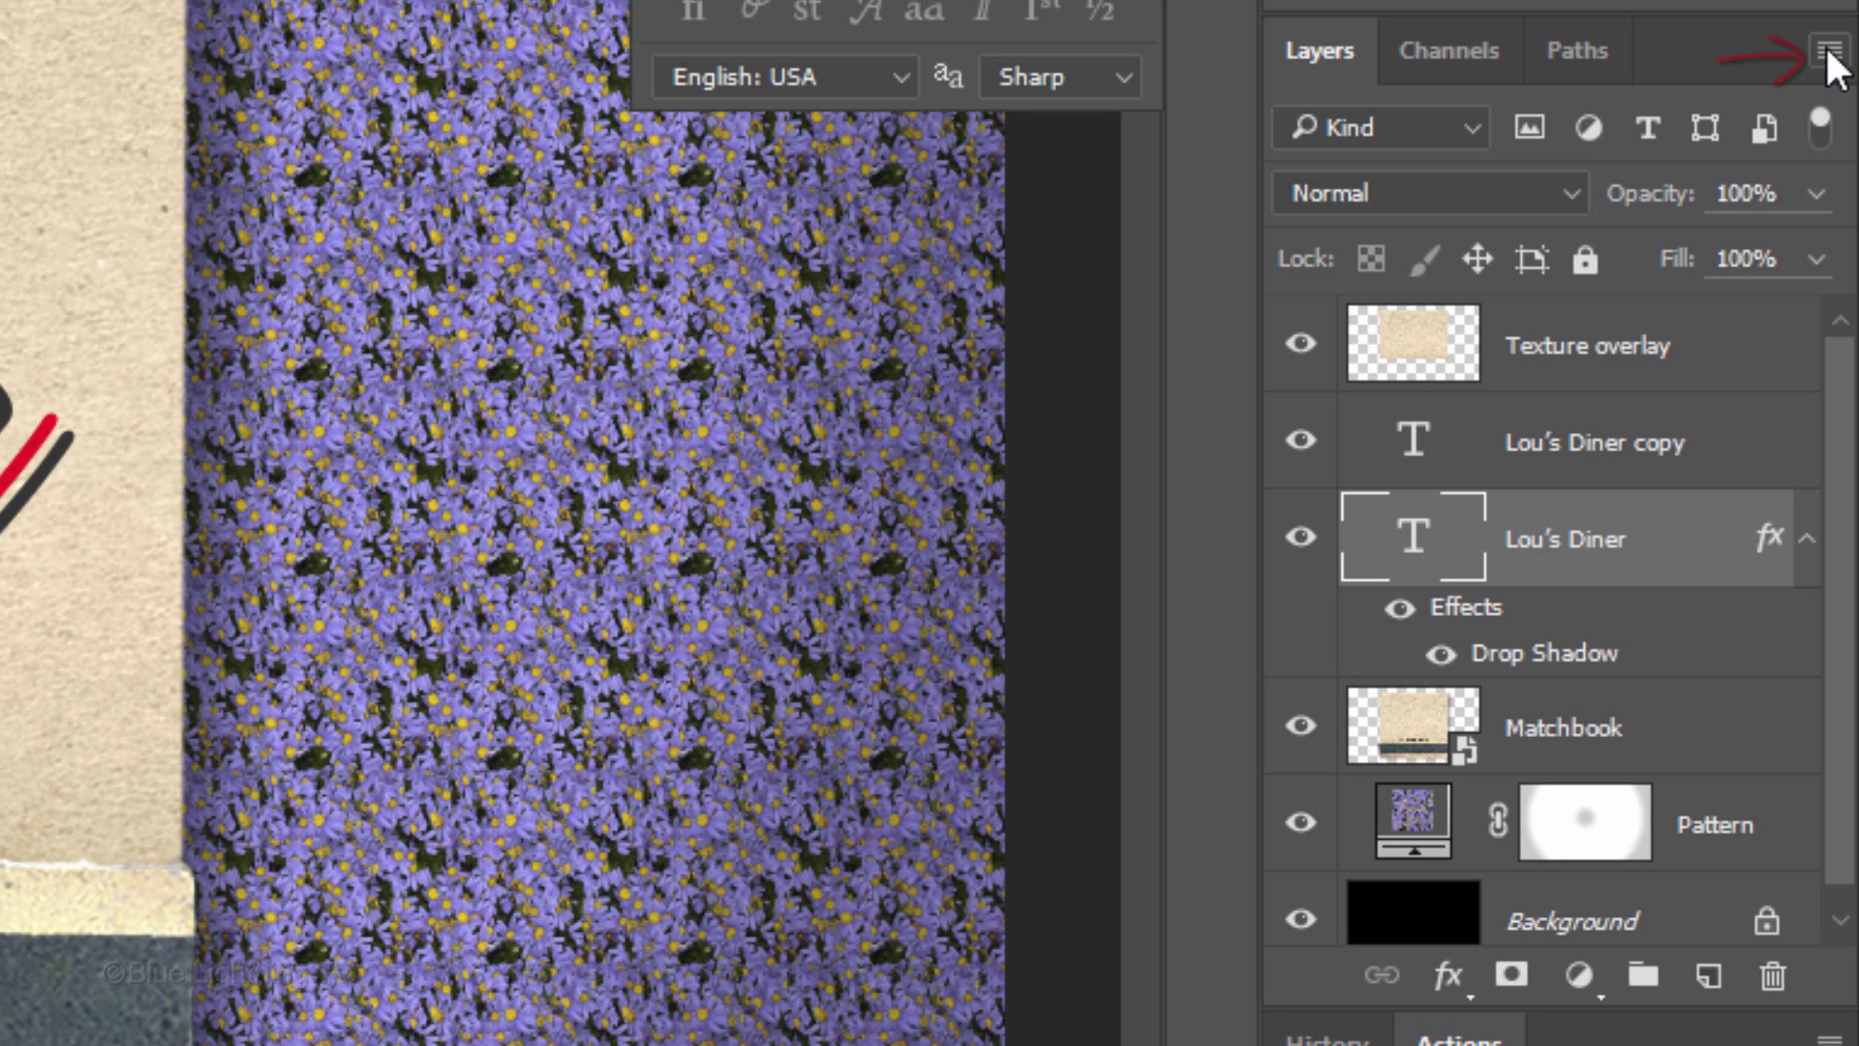
# Convert the shadowed Lou's Diner layer to a smart object and expand the selection around its lettering by 10 pixels.
pyautogui.click(1828, 51)
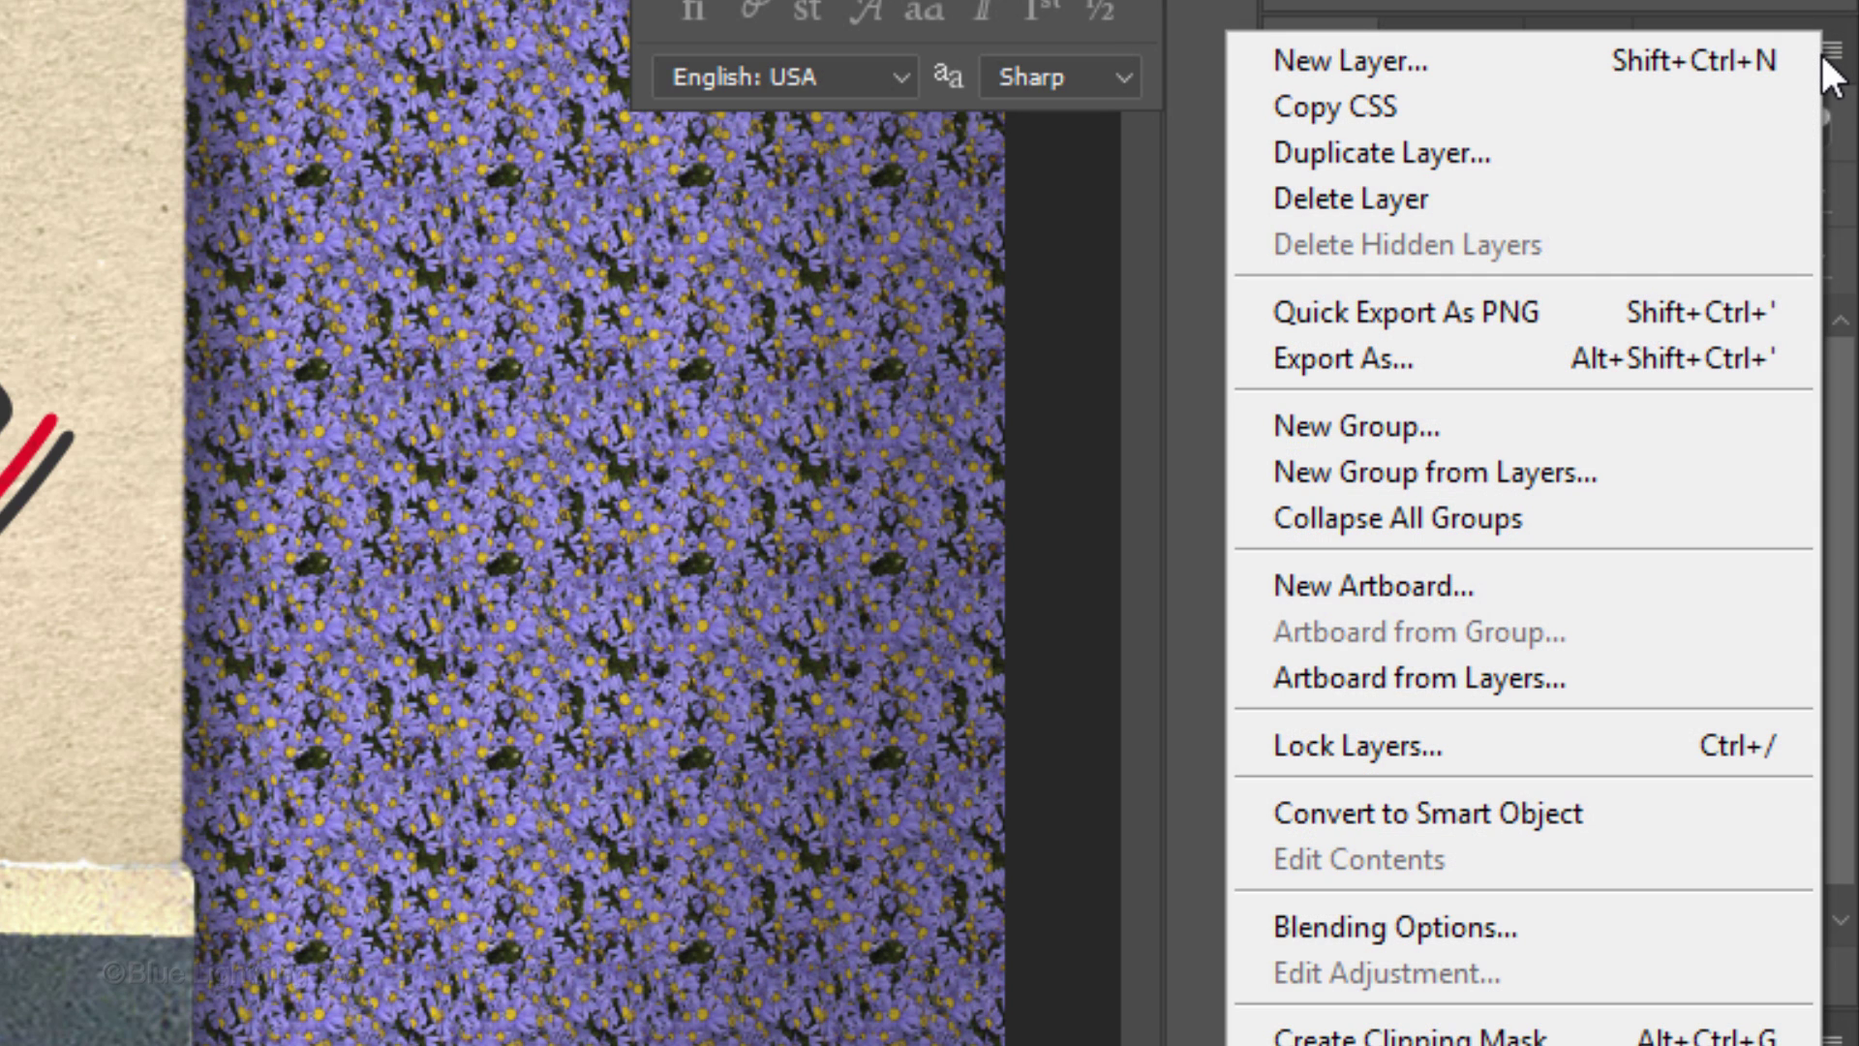
pyautogui.click(1636, 825)
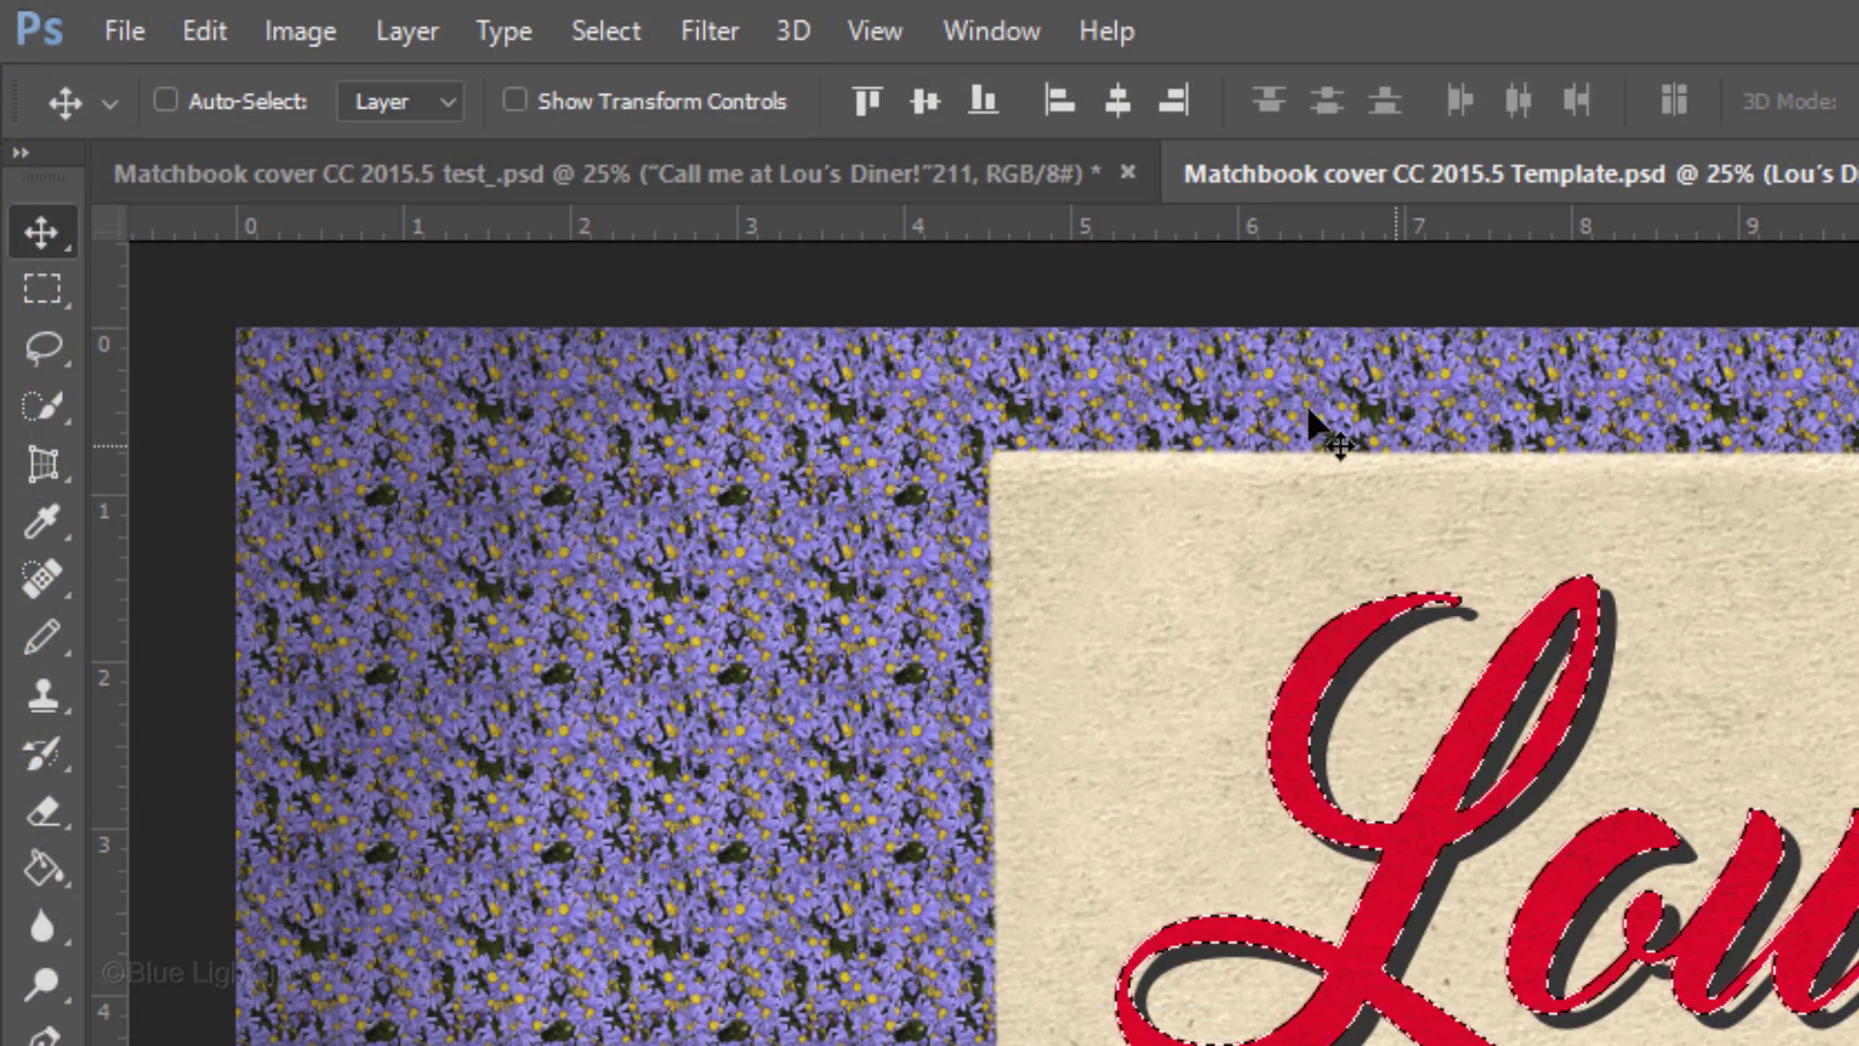
pyautogui.click(595, 32)
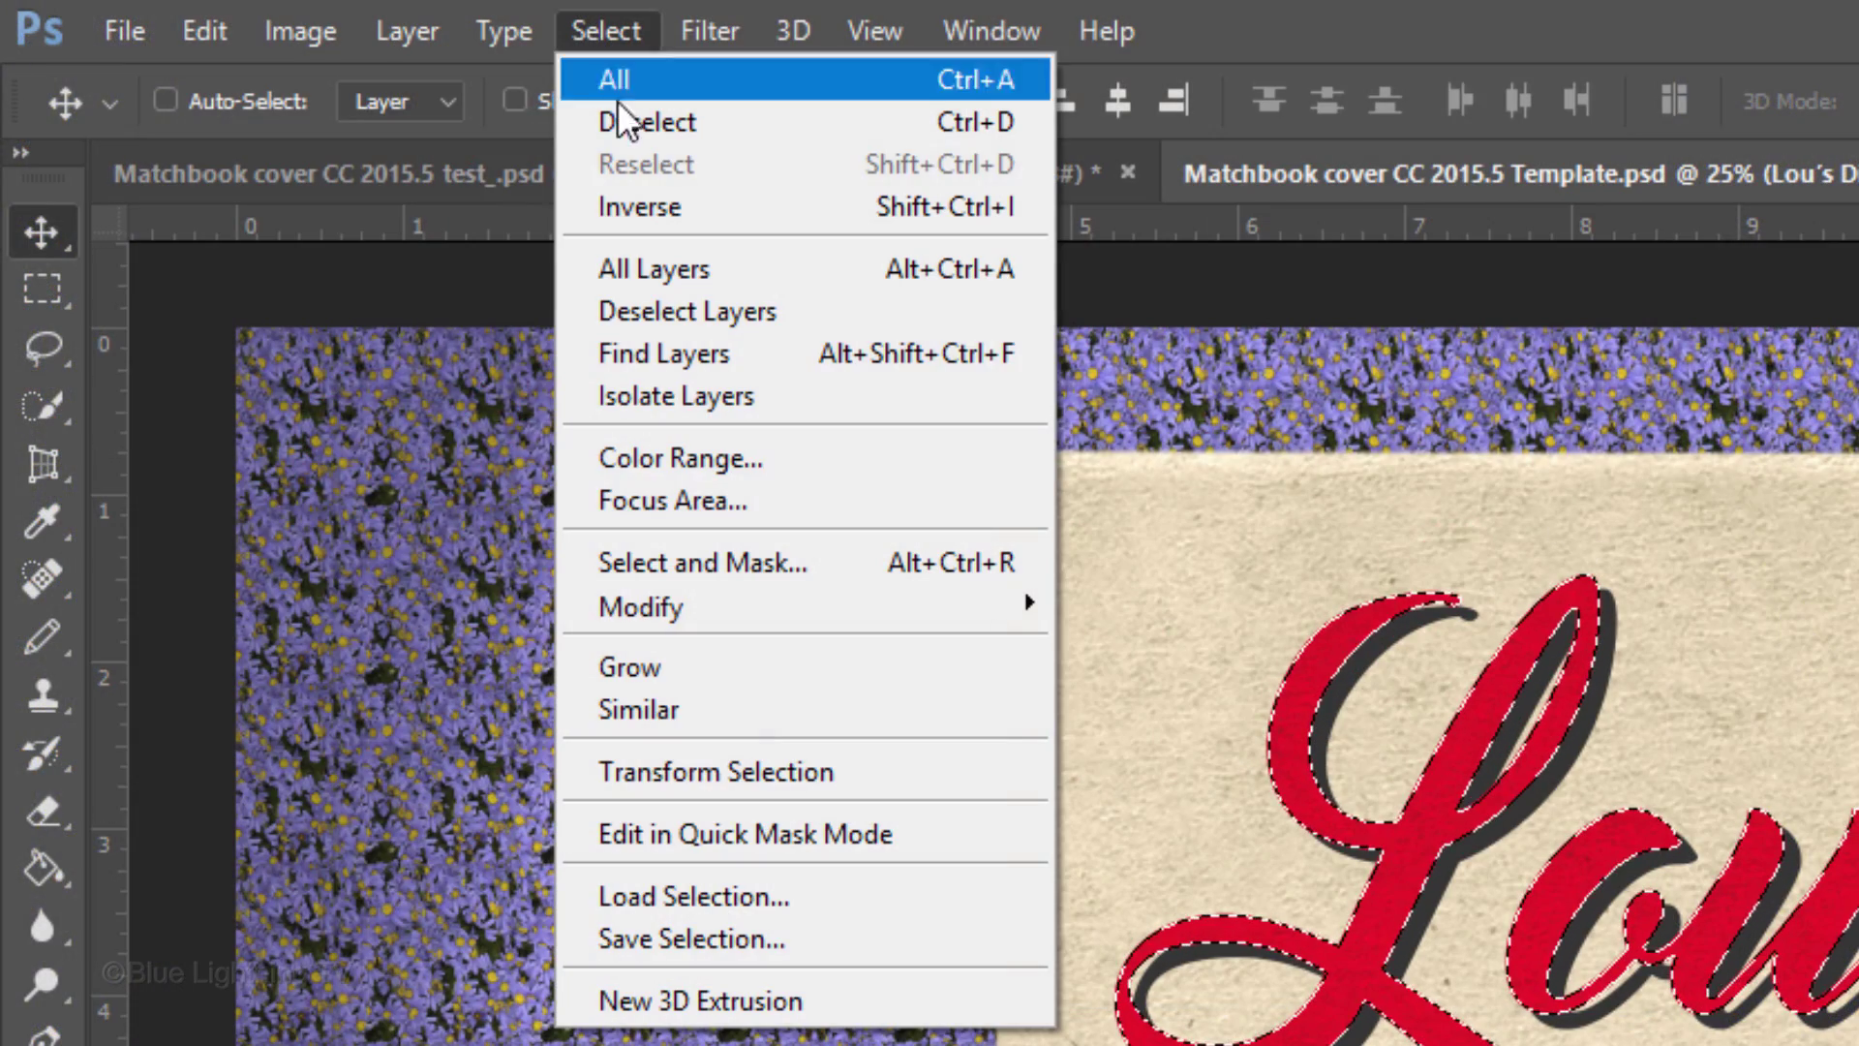
pyautogui.moveTo(684, 594)
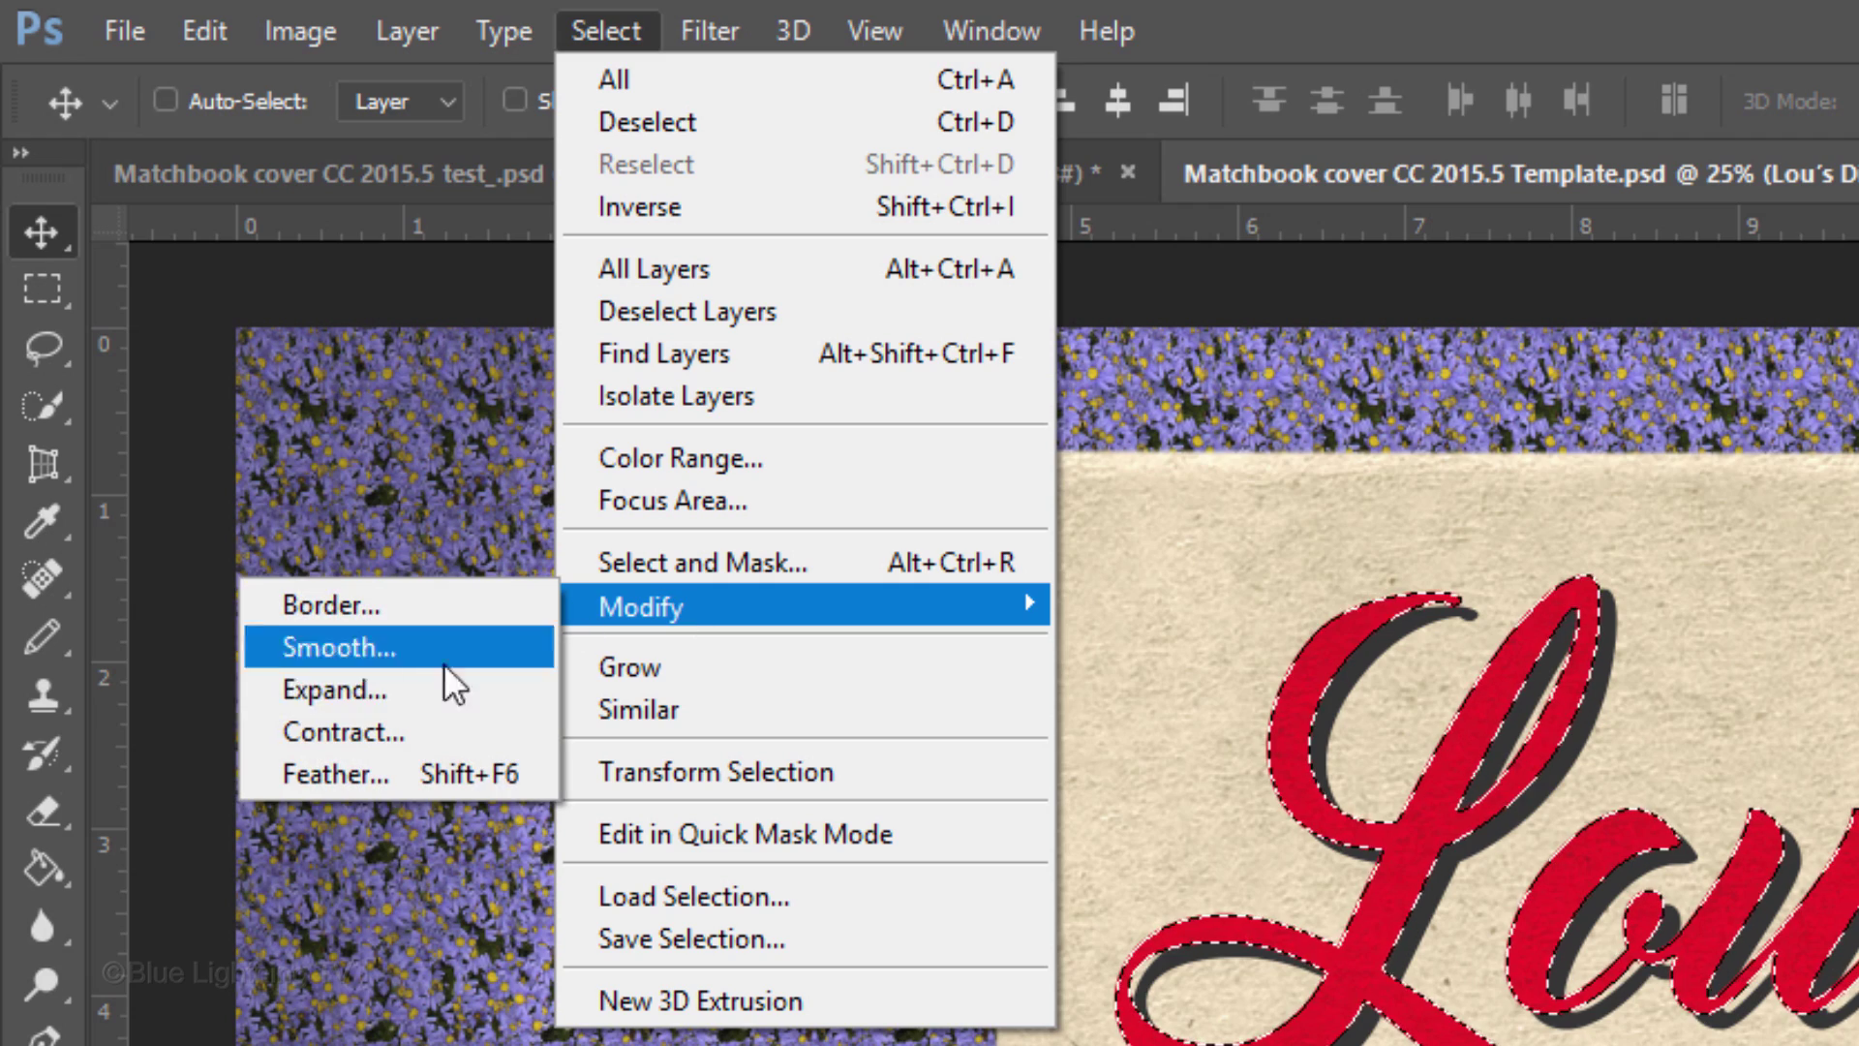
pyautogui.click(394, 684)
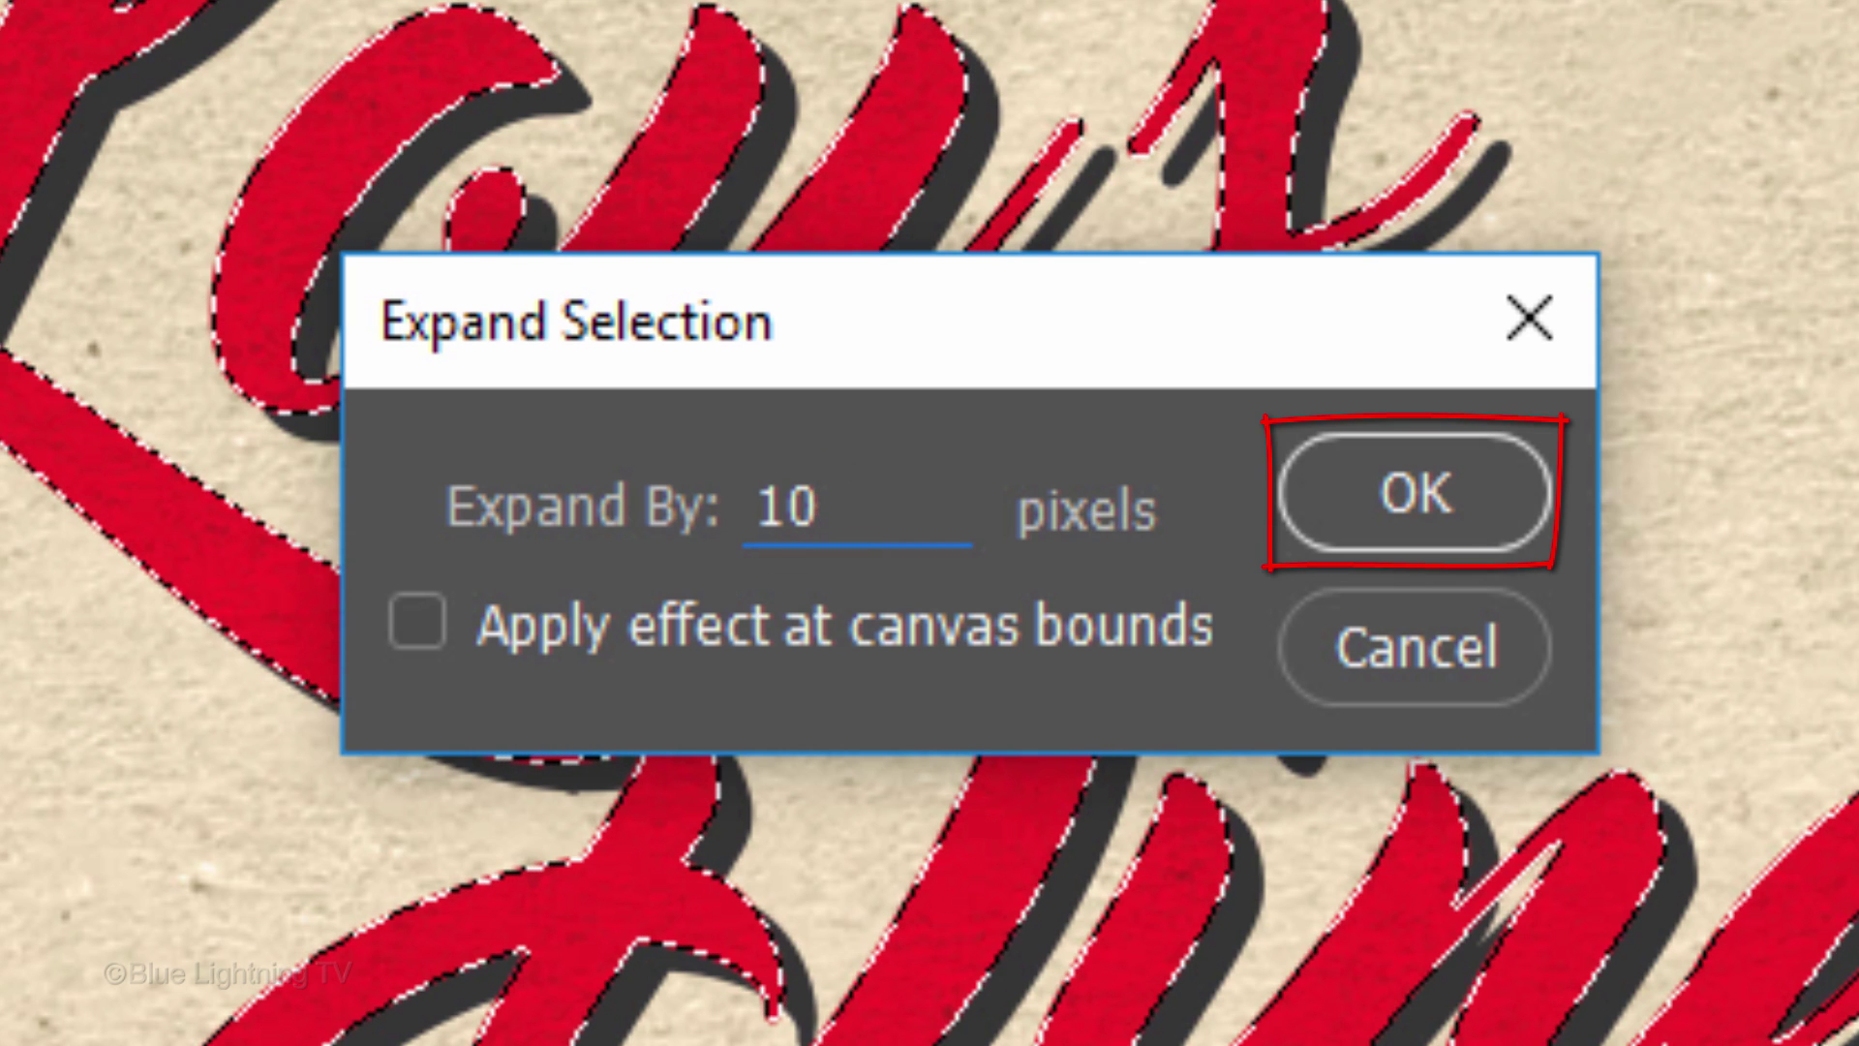
pyautogui.press('Return')
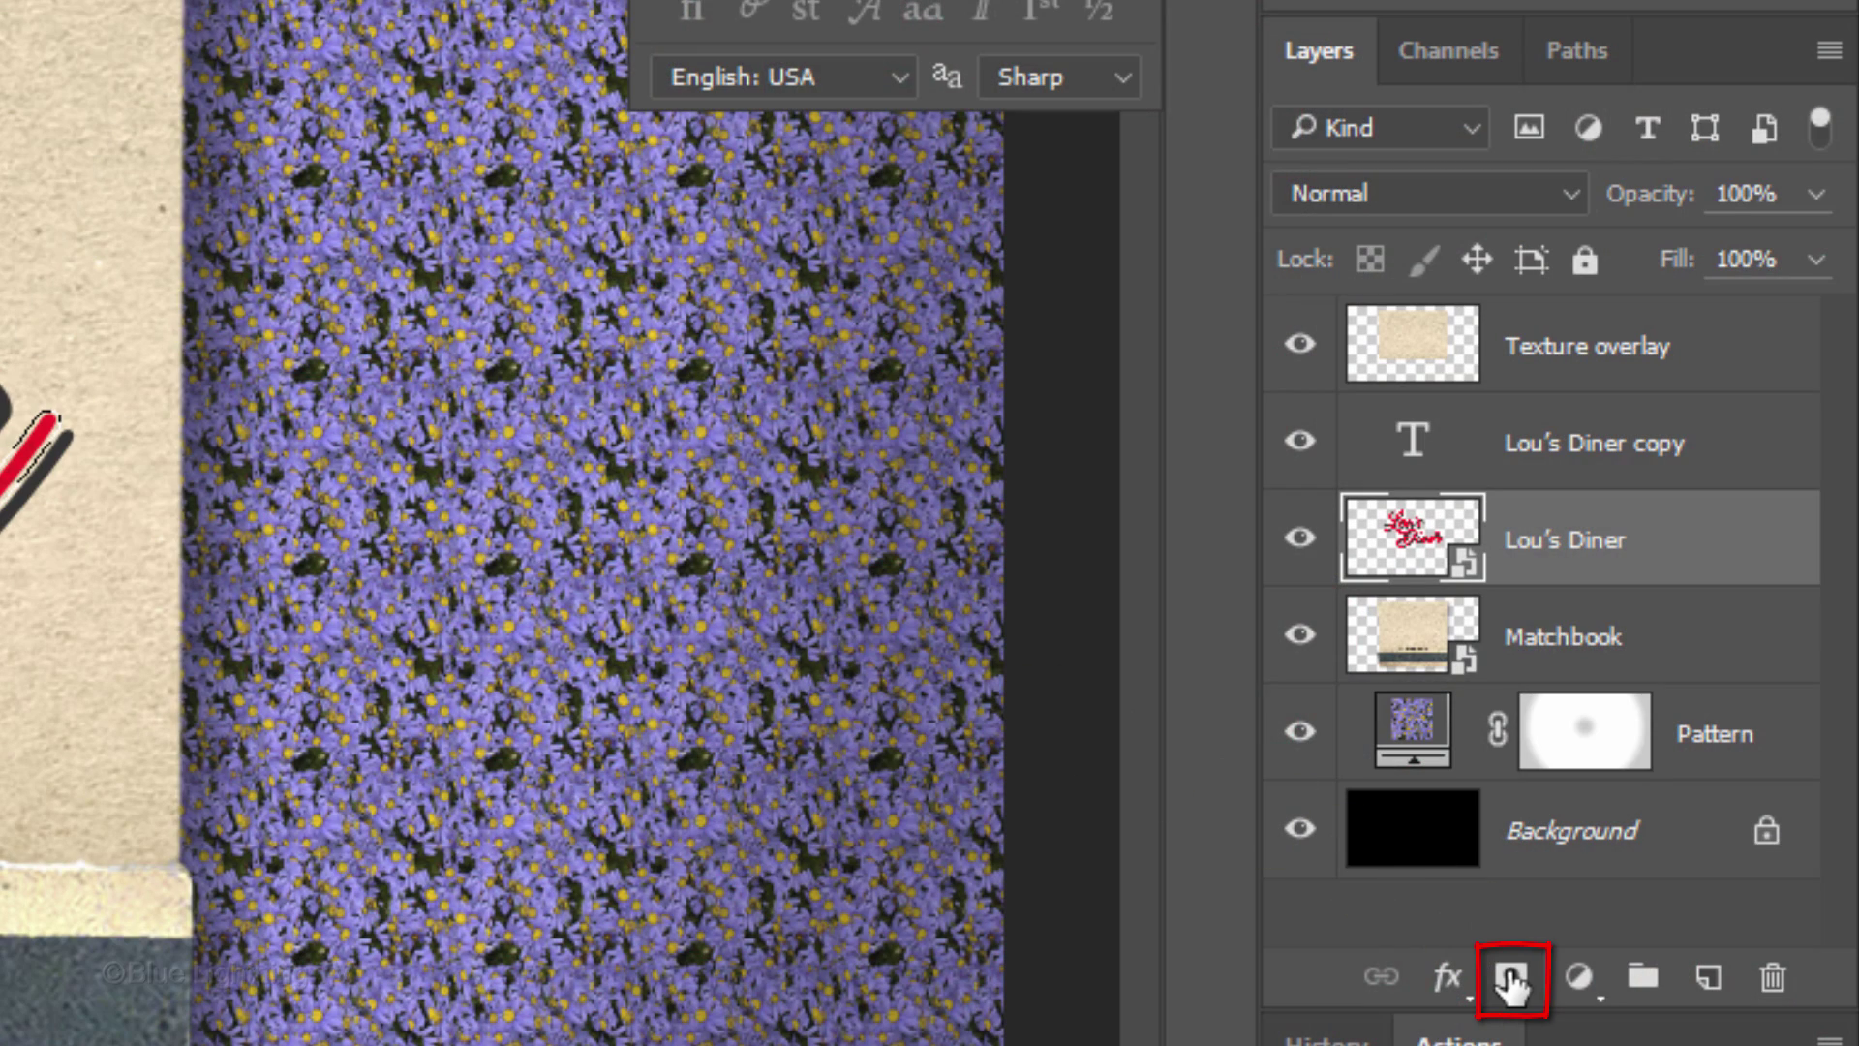
# Mask the expanded selection out of the Lou's Diner layer and convert it together with Lou's Diner copy into one smart object.
pyautogui.click(1512, 981)
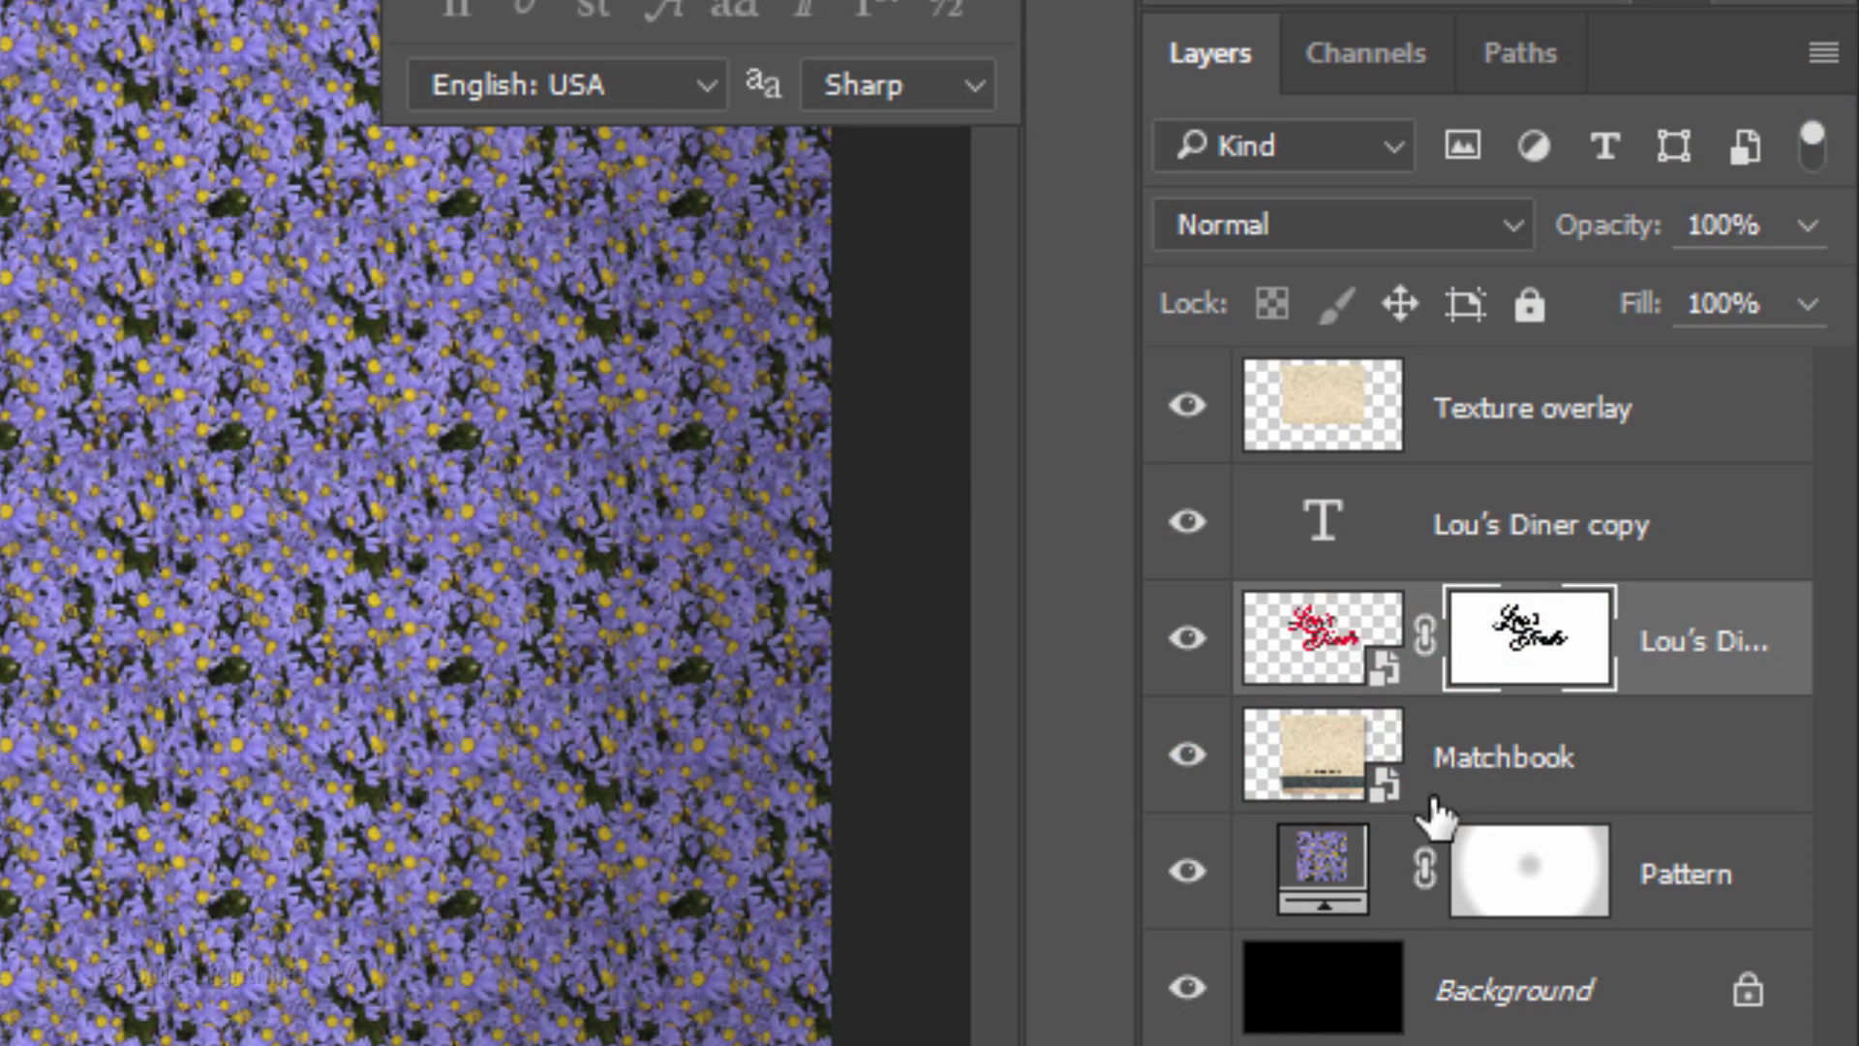
pyautogui.keyDown('shift'); pyautogui.click(1337, 538); pyautogui.keyUp('shift')
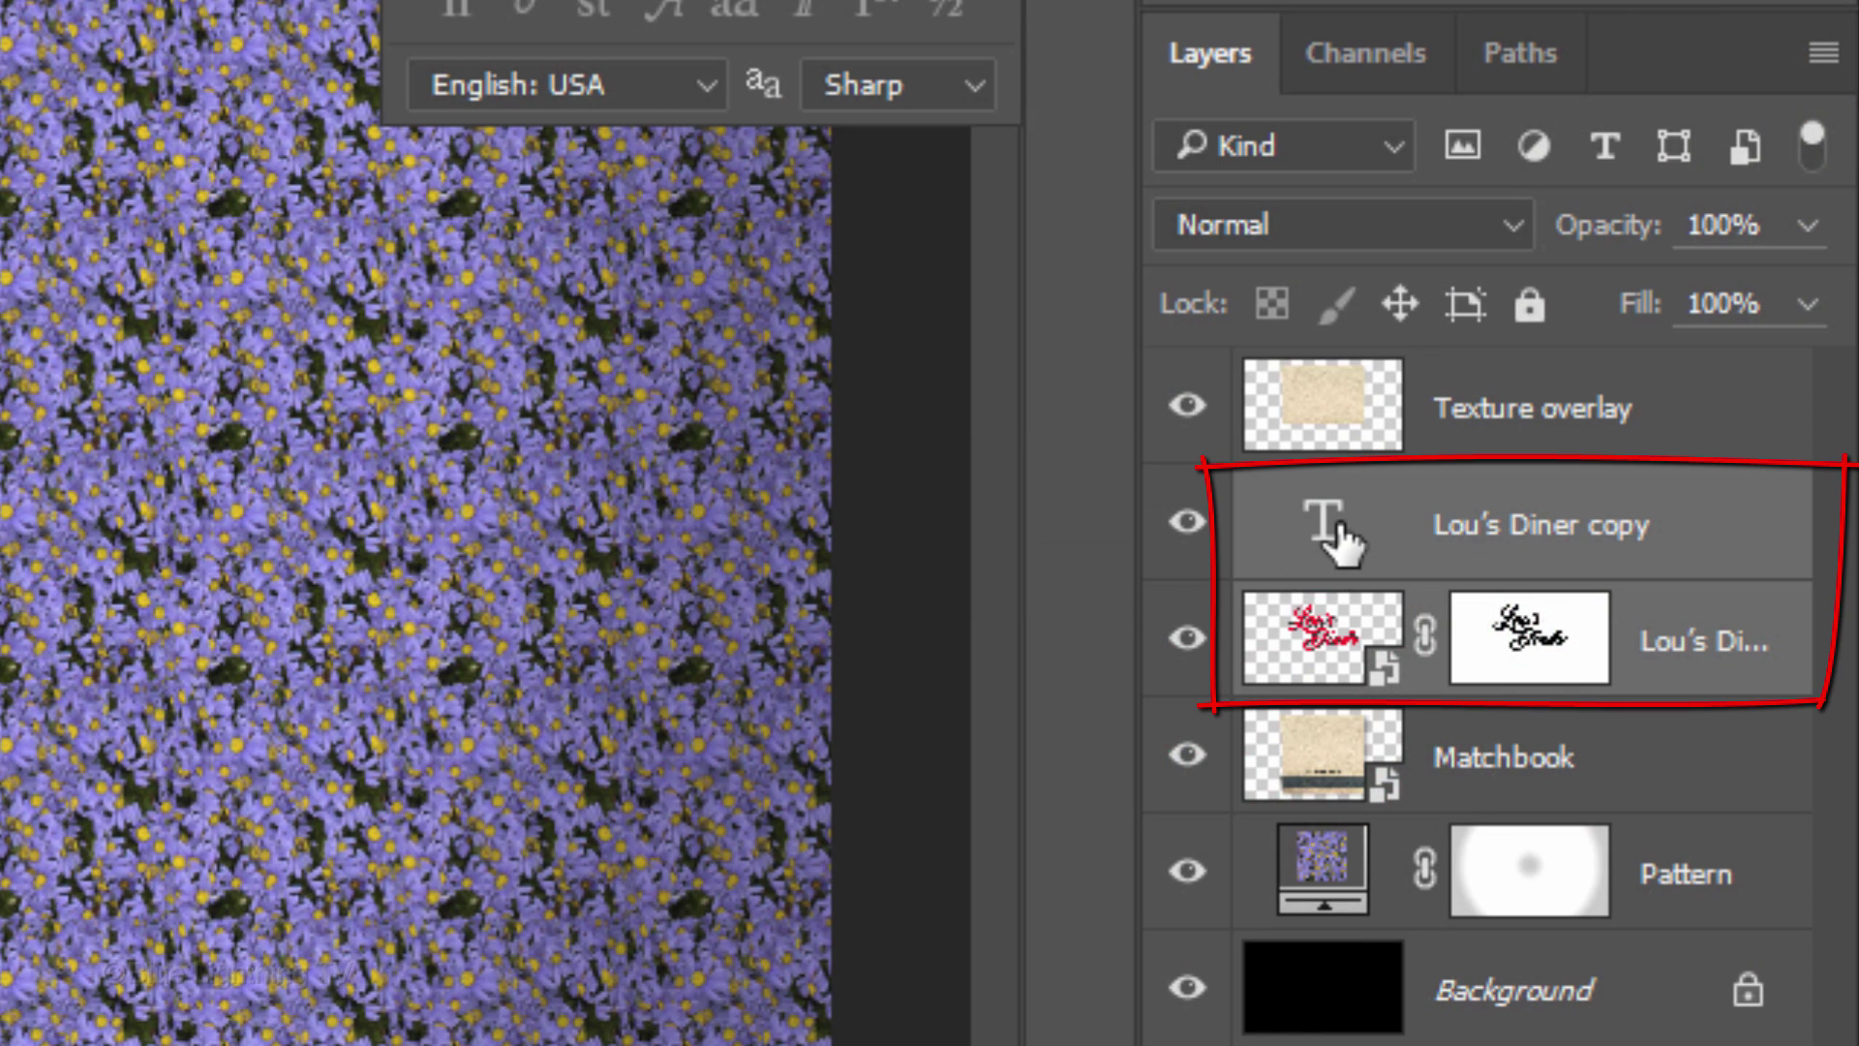
pyautogui.click(1824, 54)
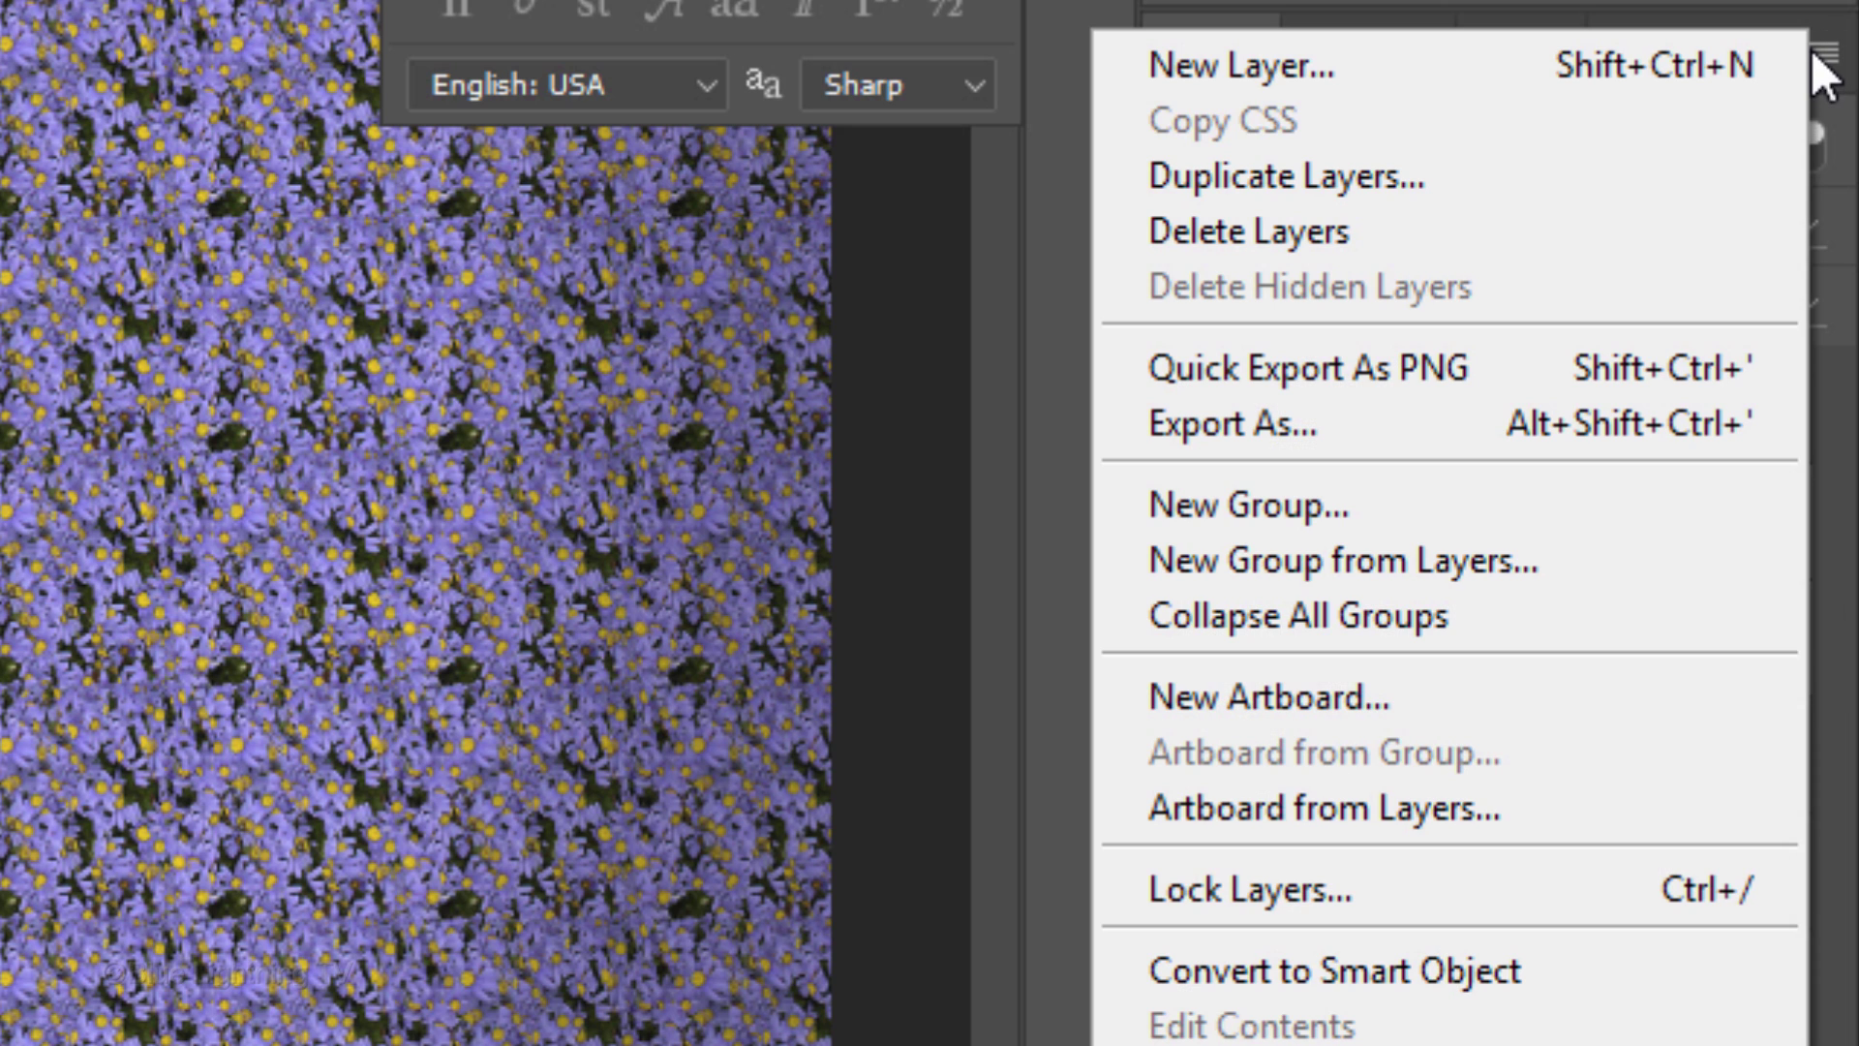
pyautogui.click(1505, 978)
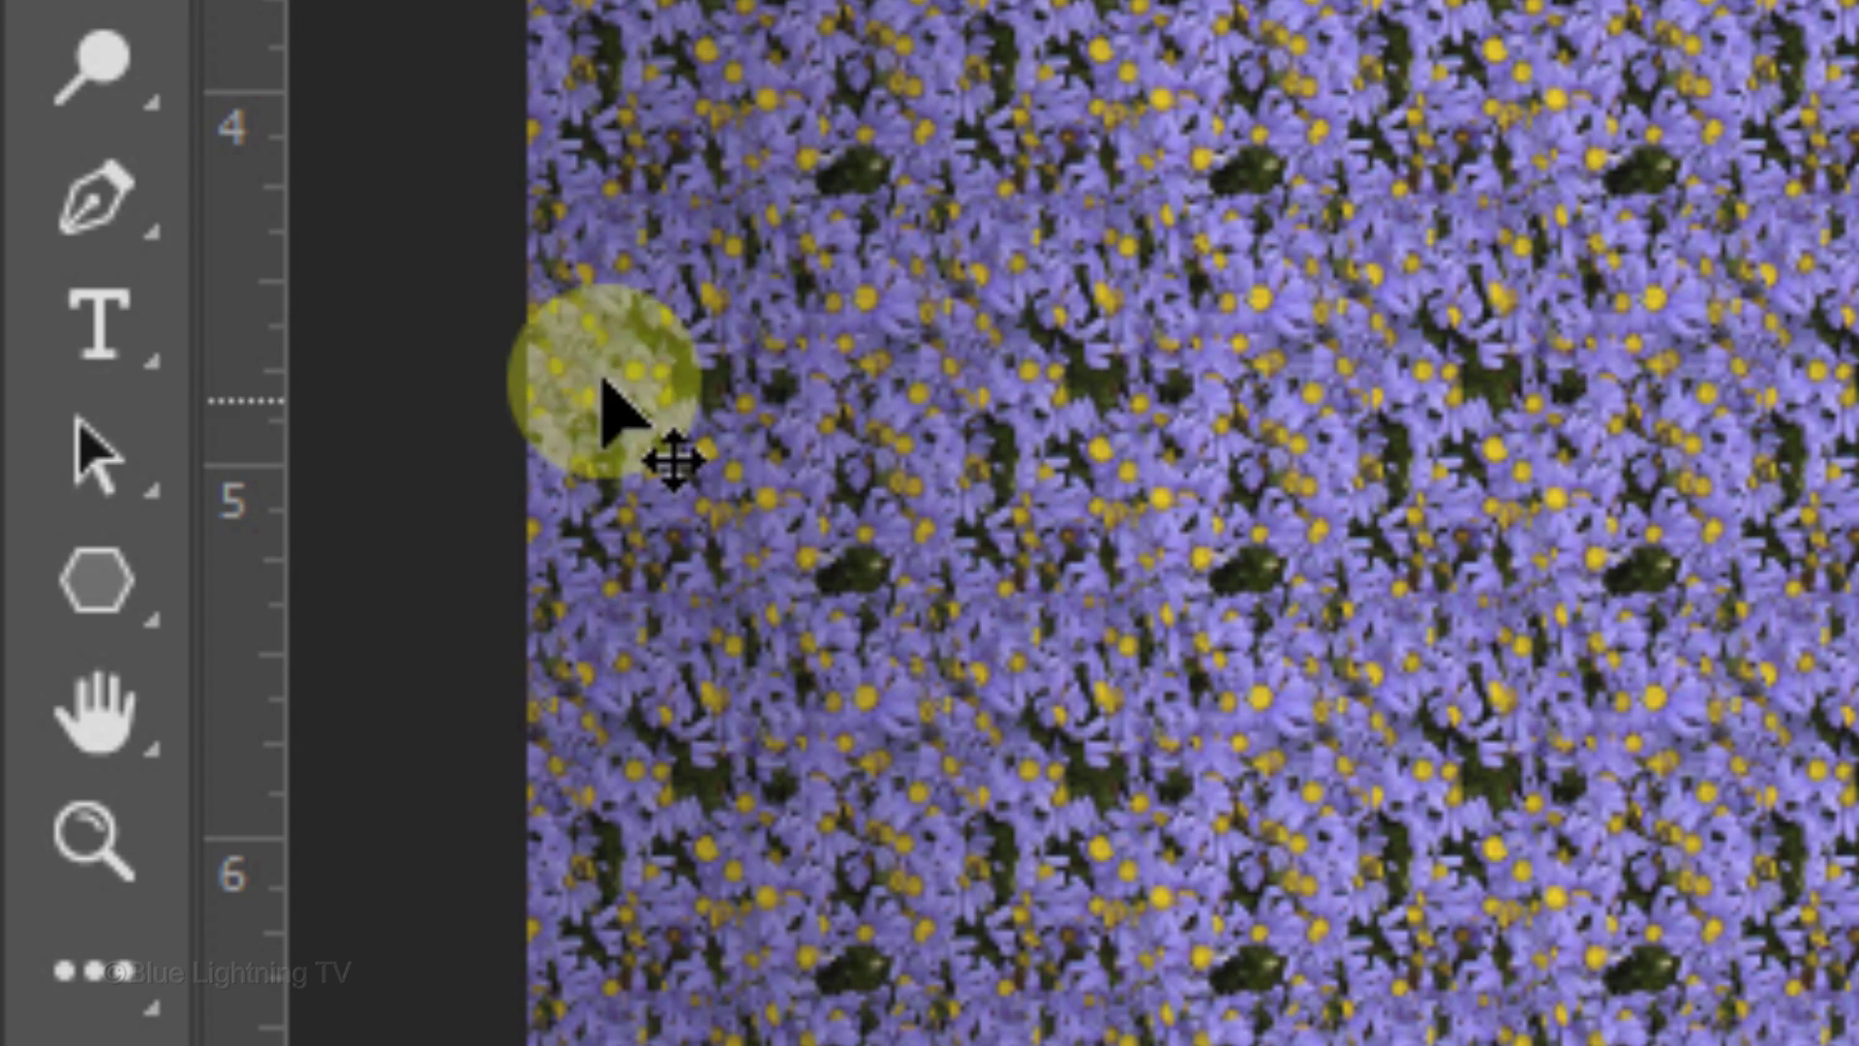
# Choose the Horizontal Type tool and set the font size to 60 pt.
pyautogui.click(20, 478)
pyautogui.rightClick(127, 349)
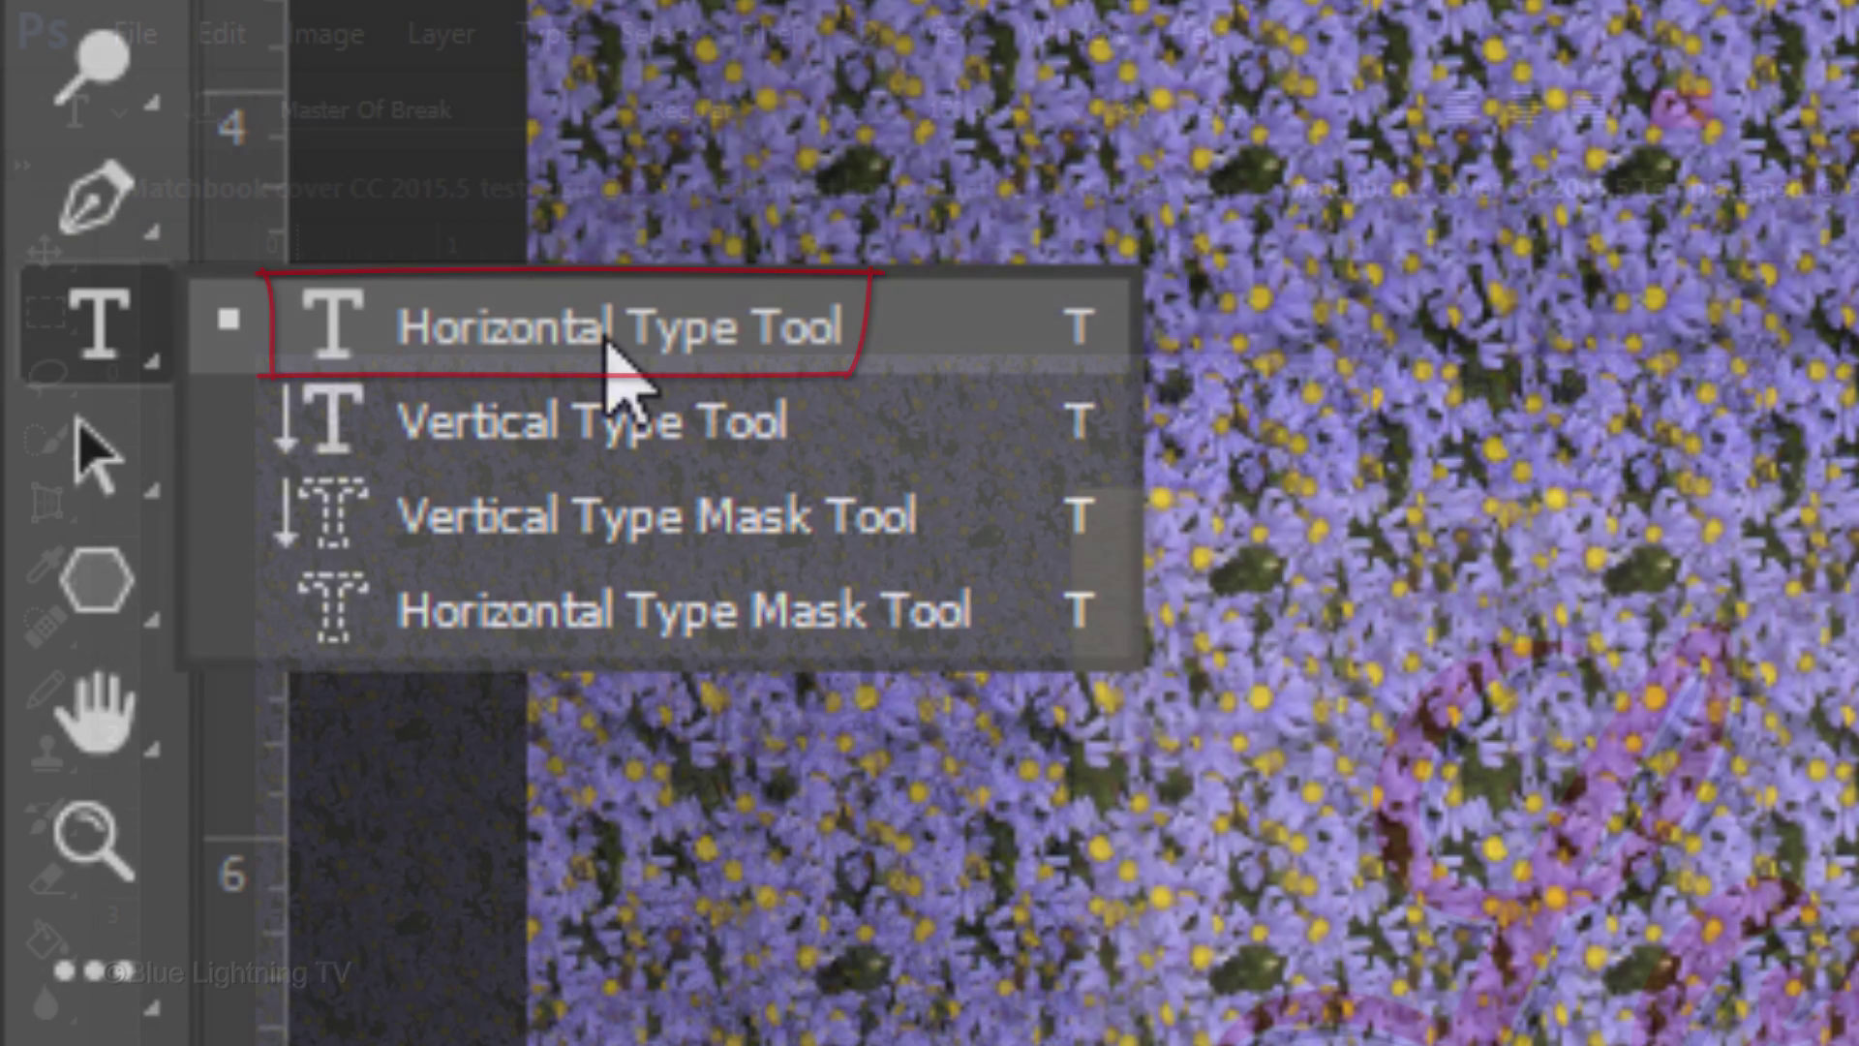
pyautogui.click(608, 339)
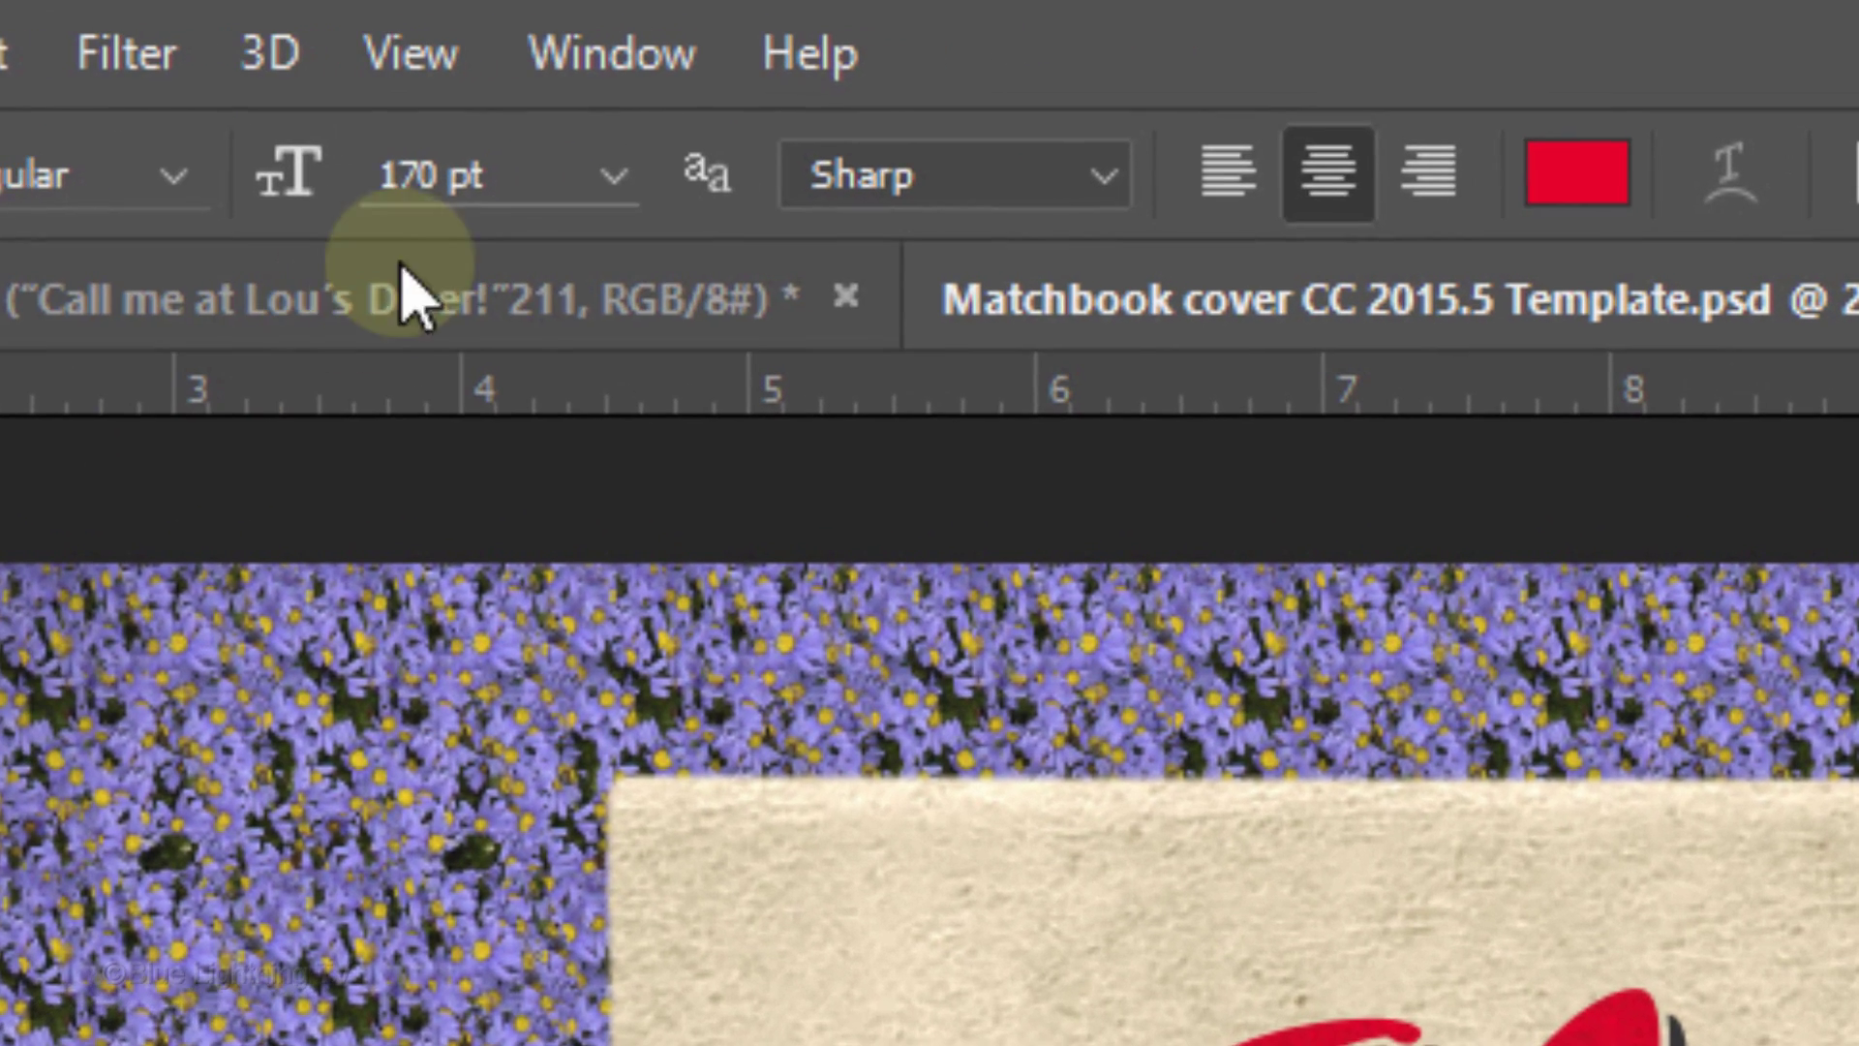
pyautogui.click(443, 174)
pyautogui.write('60pt')
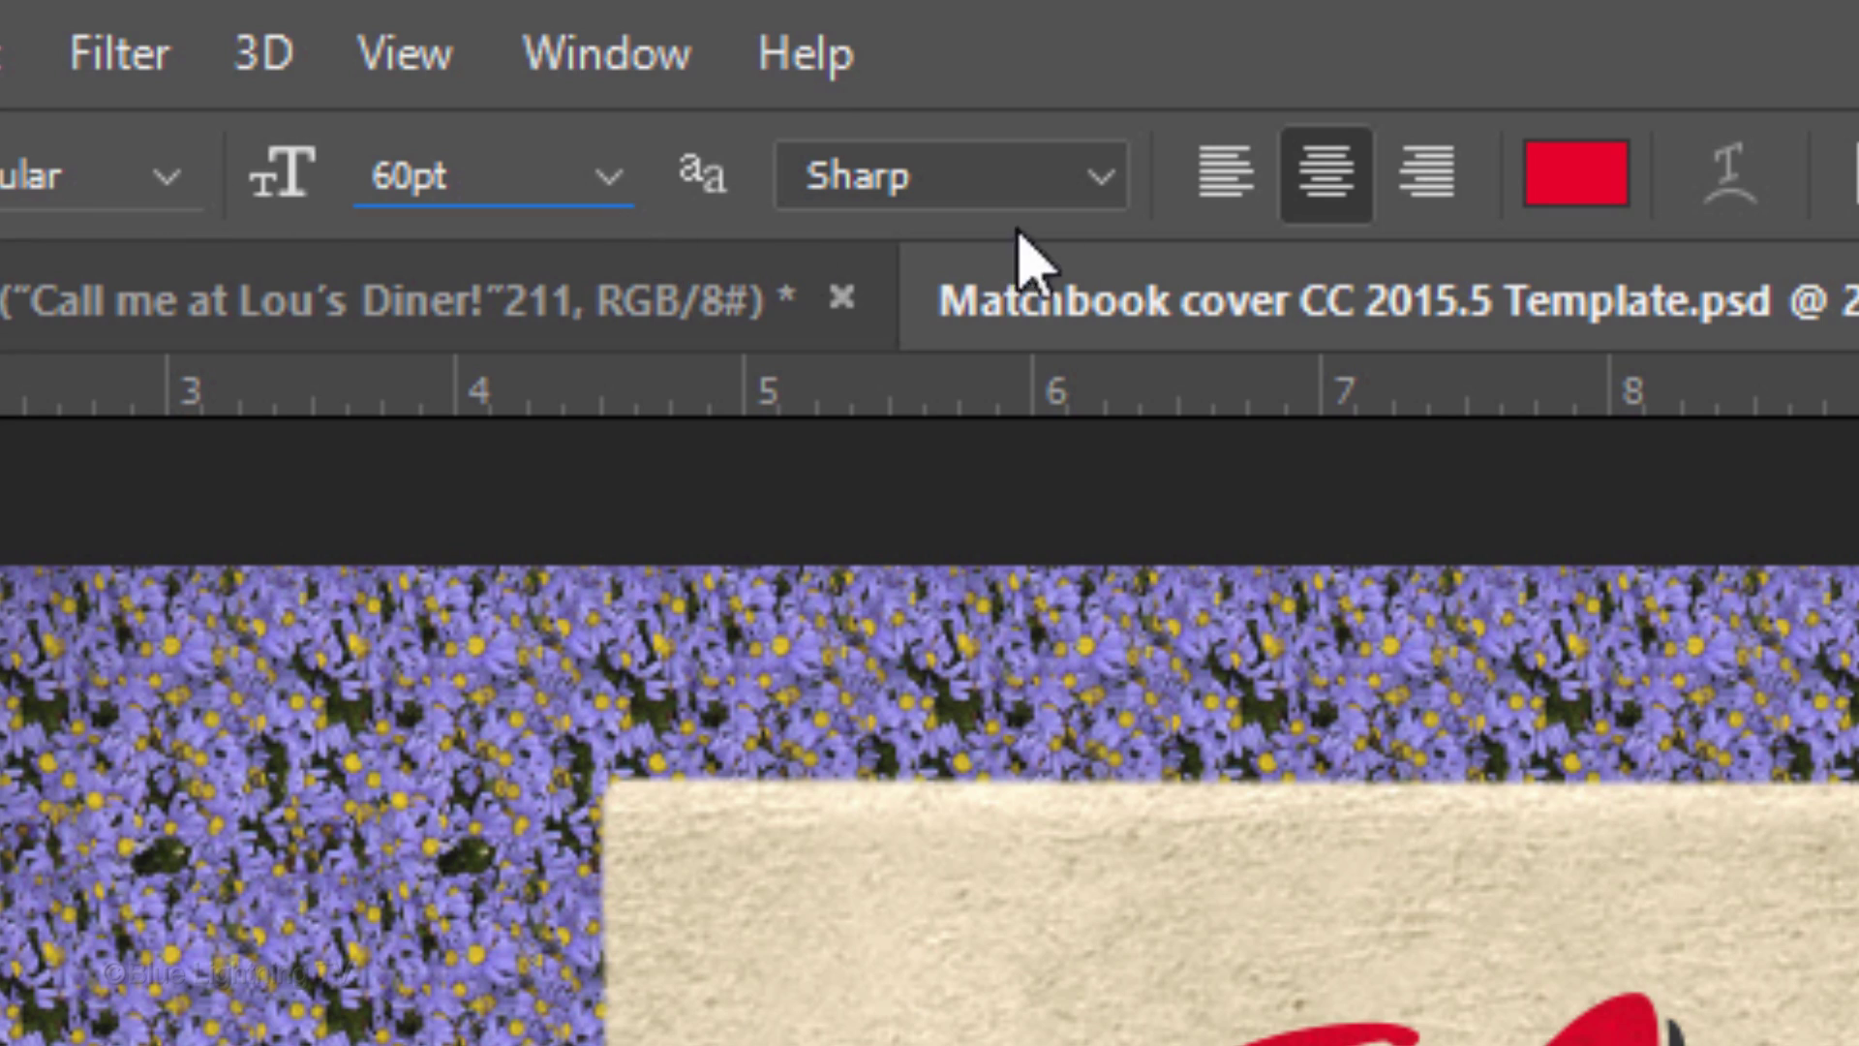
# Set the text colour to a dark grey with 0% saturation and 20% brightness.
pyautogui.click(1573, 175)
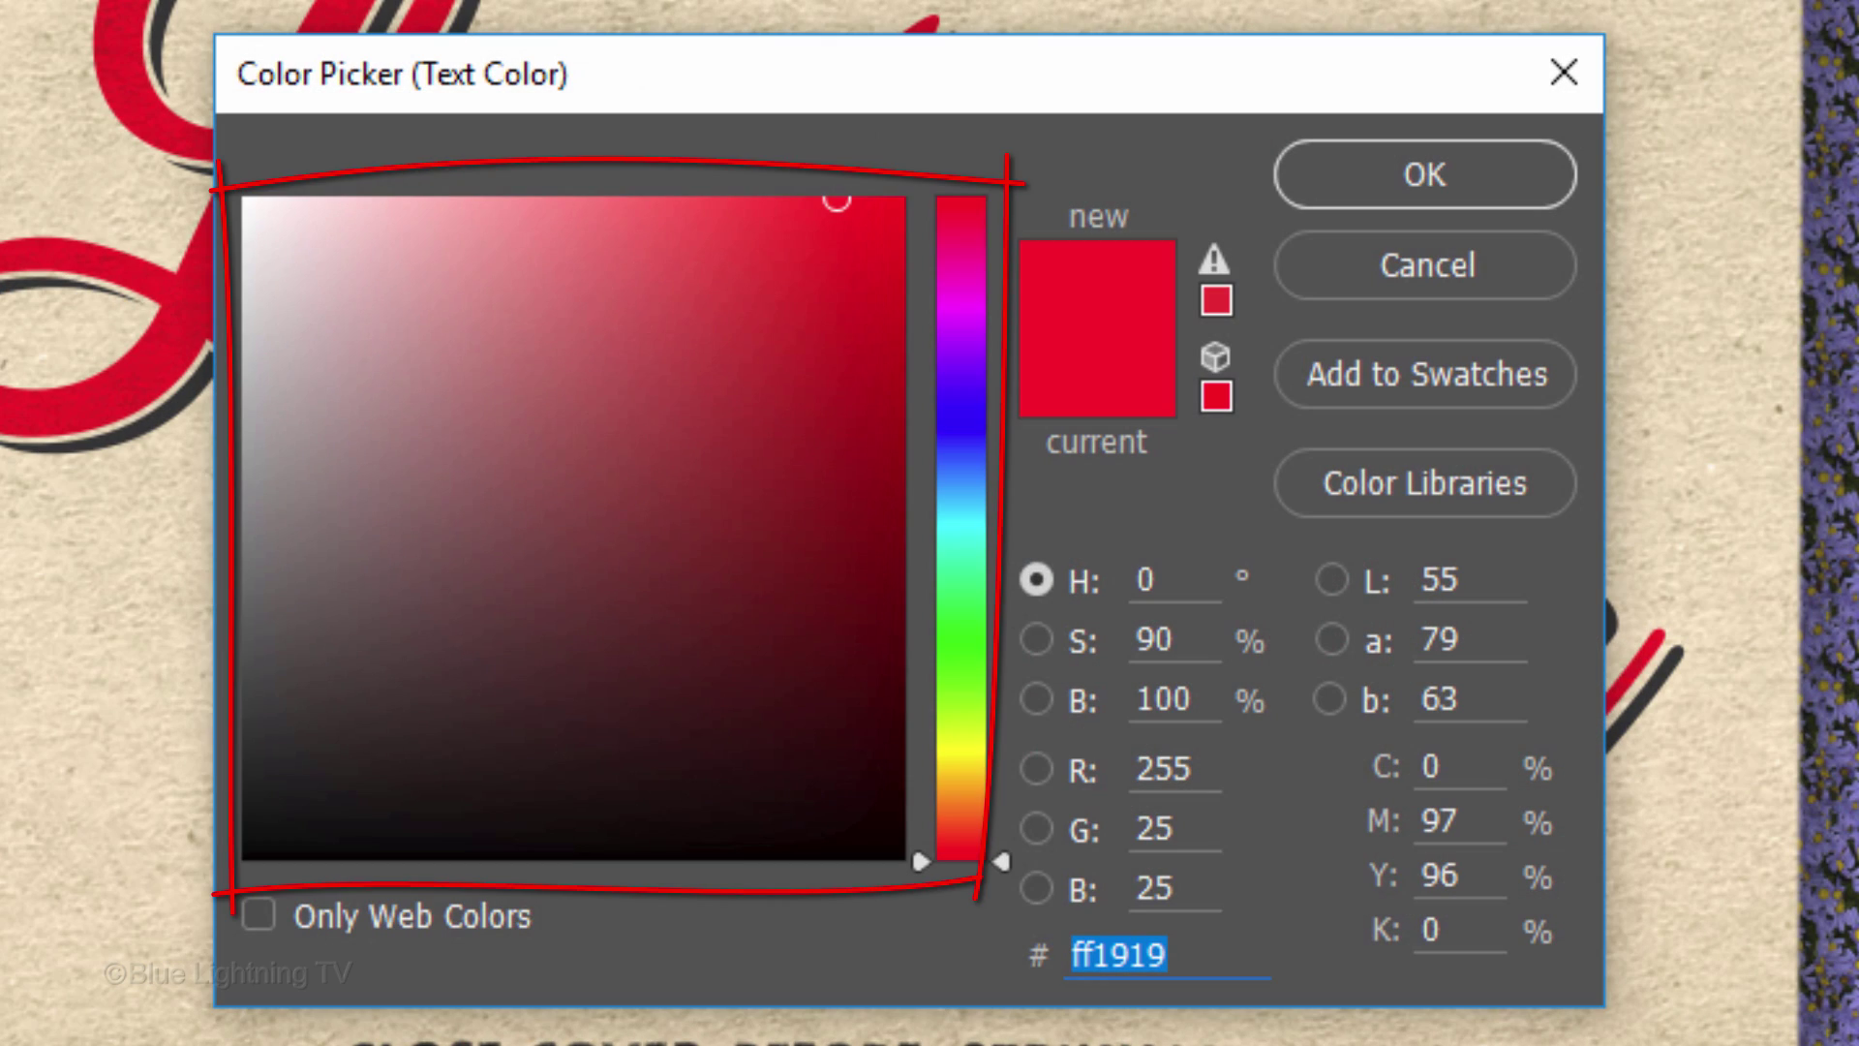
pyautogui.moveTo(292, 580)
pyautogui.mouseDown()
pyautogui.moveTo(270, 727)
pyautogui.moveTo(135, 978)
pyautogui.mouseUp()
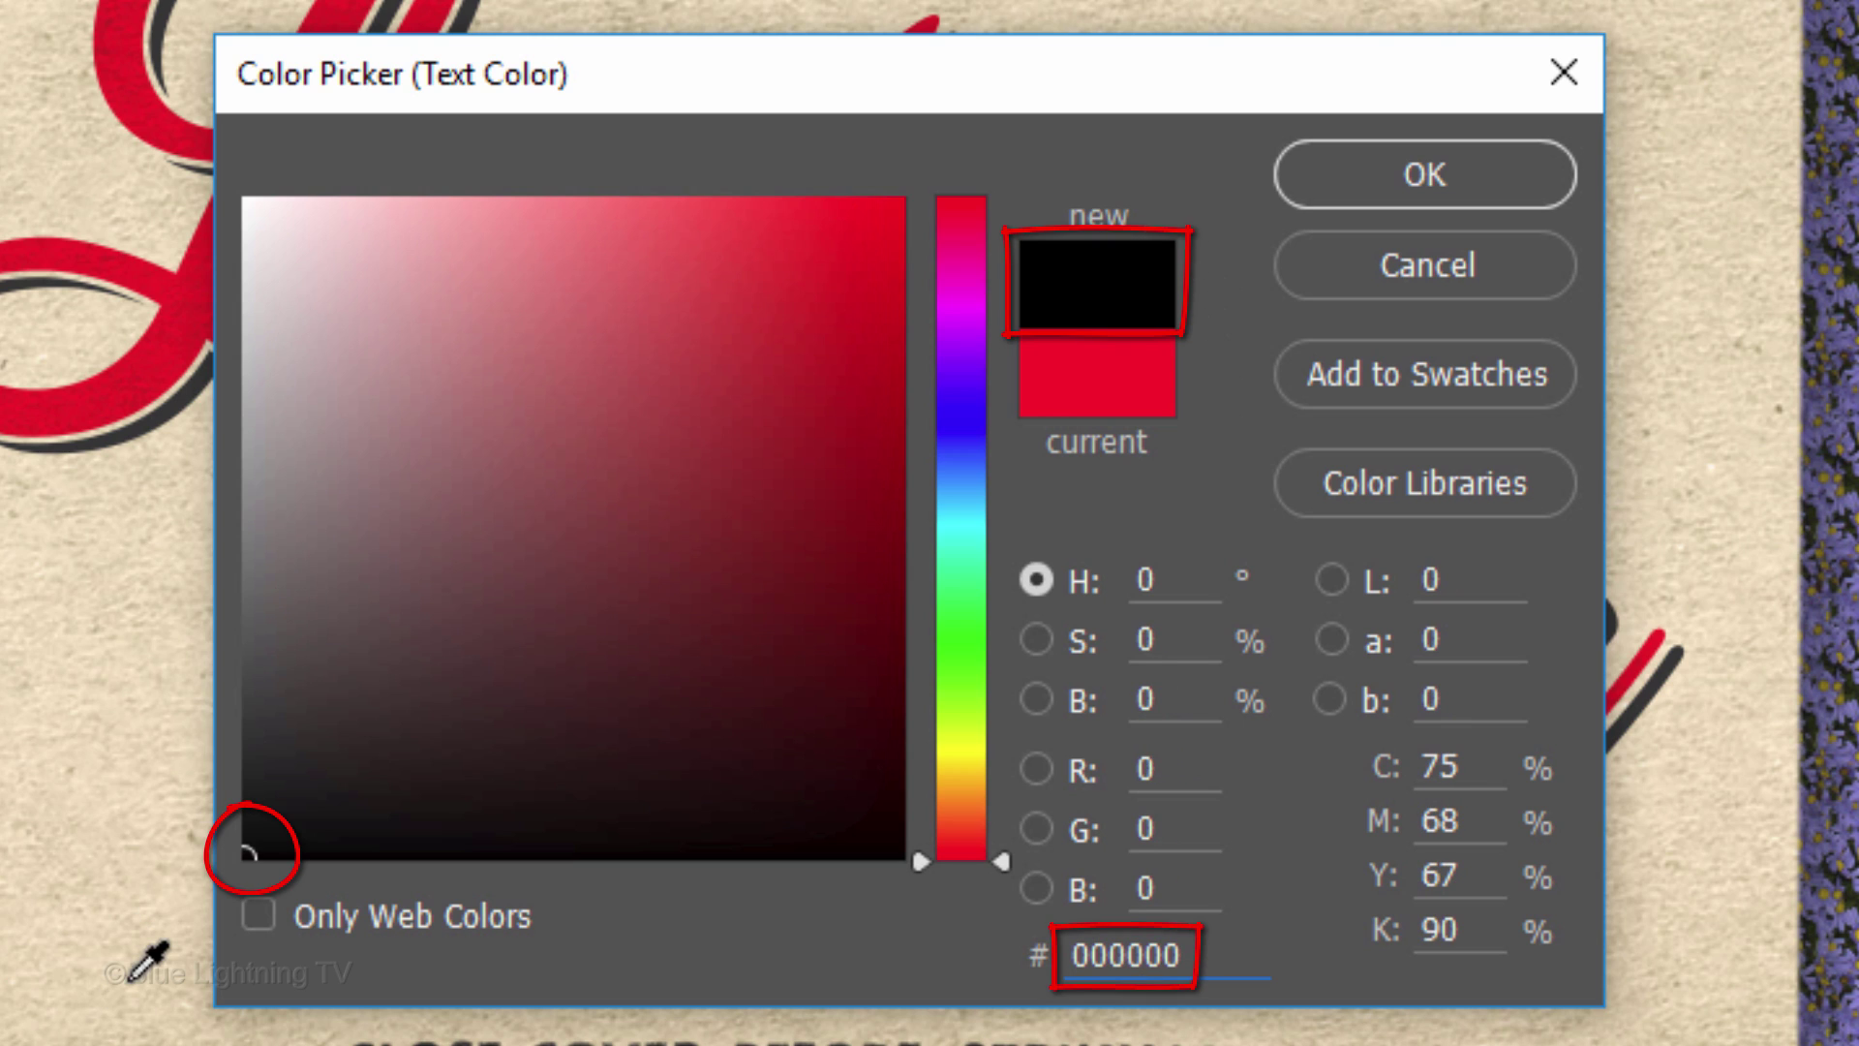
pyautogui.click(1186, 699)
pyautogui.press('BackSpace')
pyautogui.write('20')
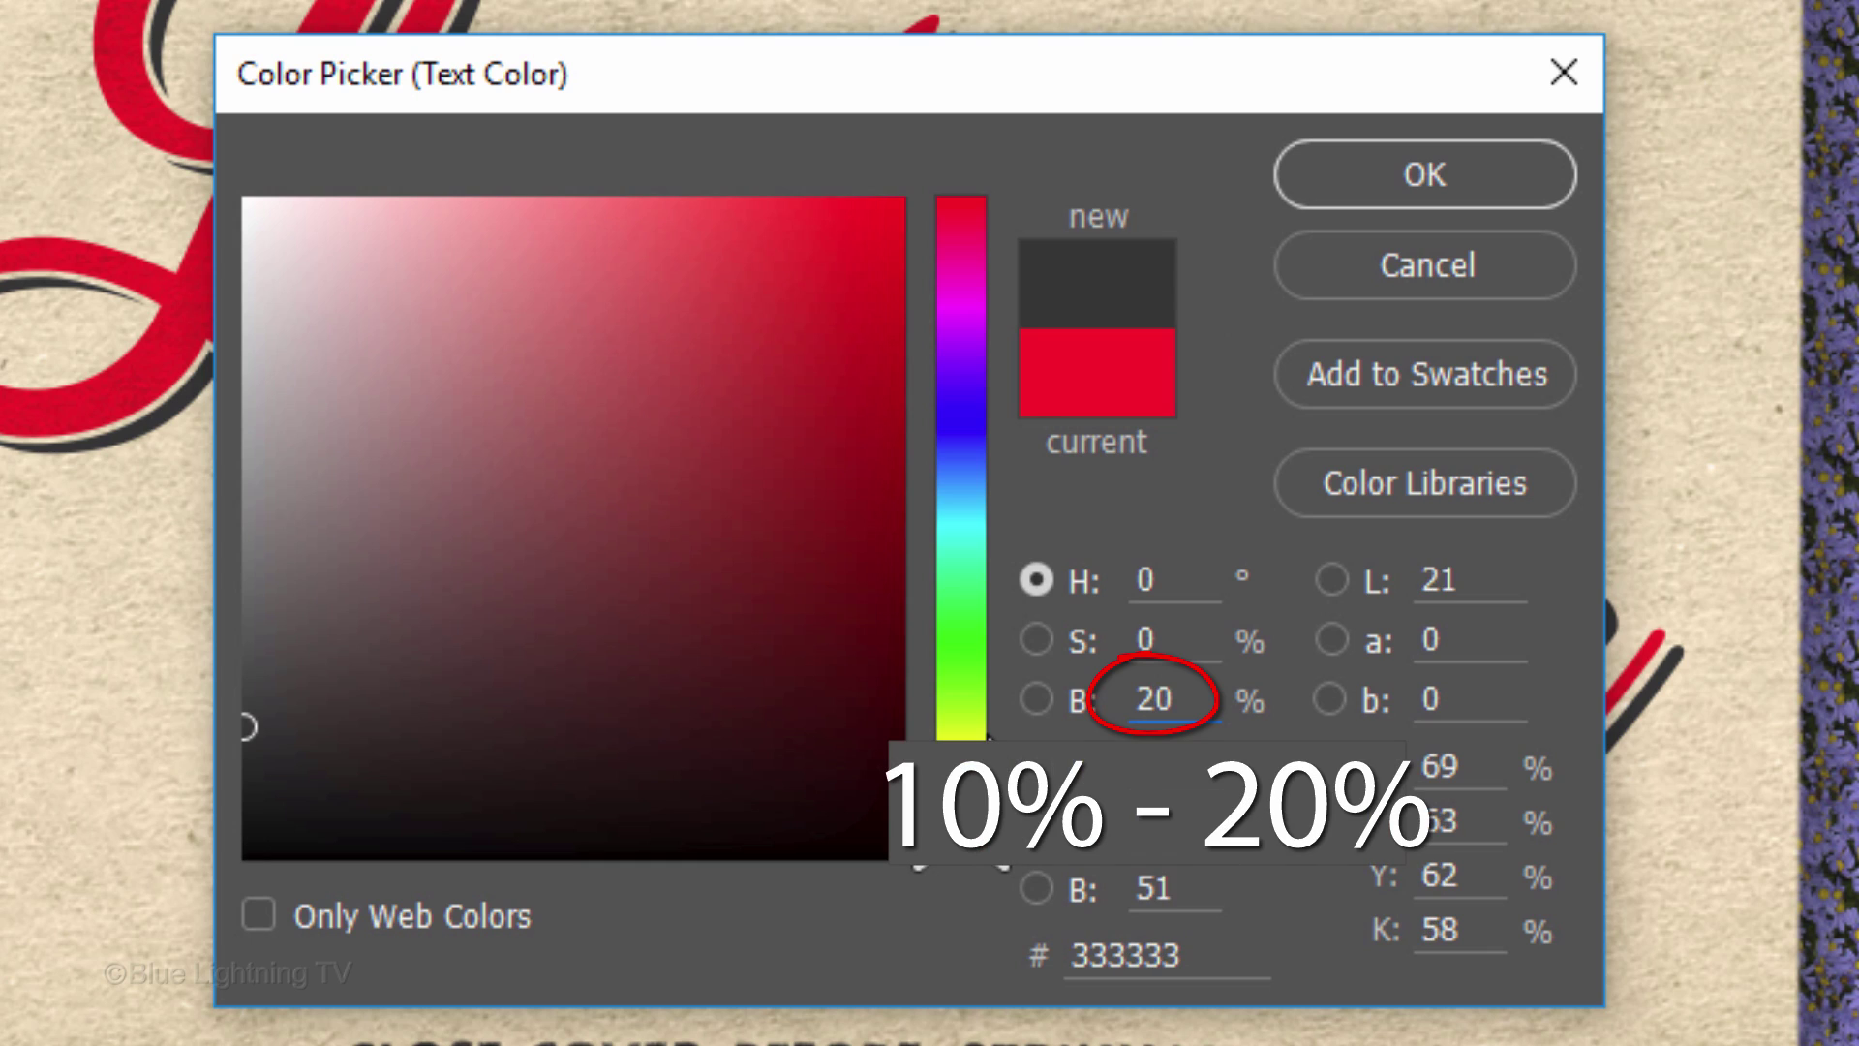
pyautogui.click(1409, 199)
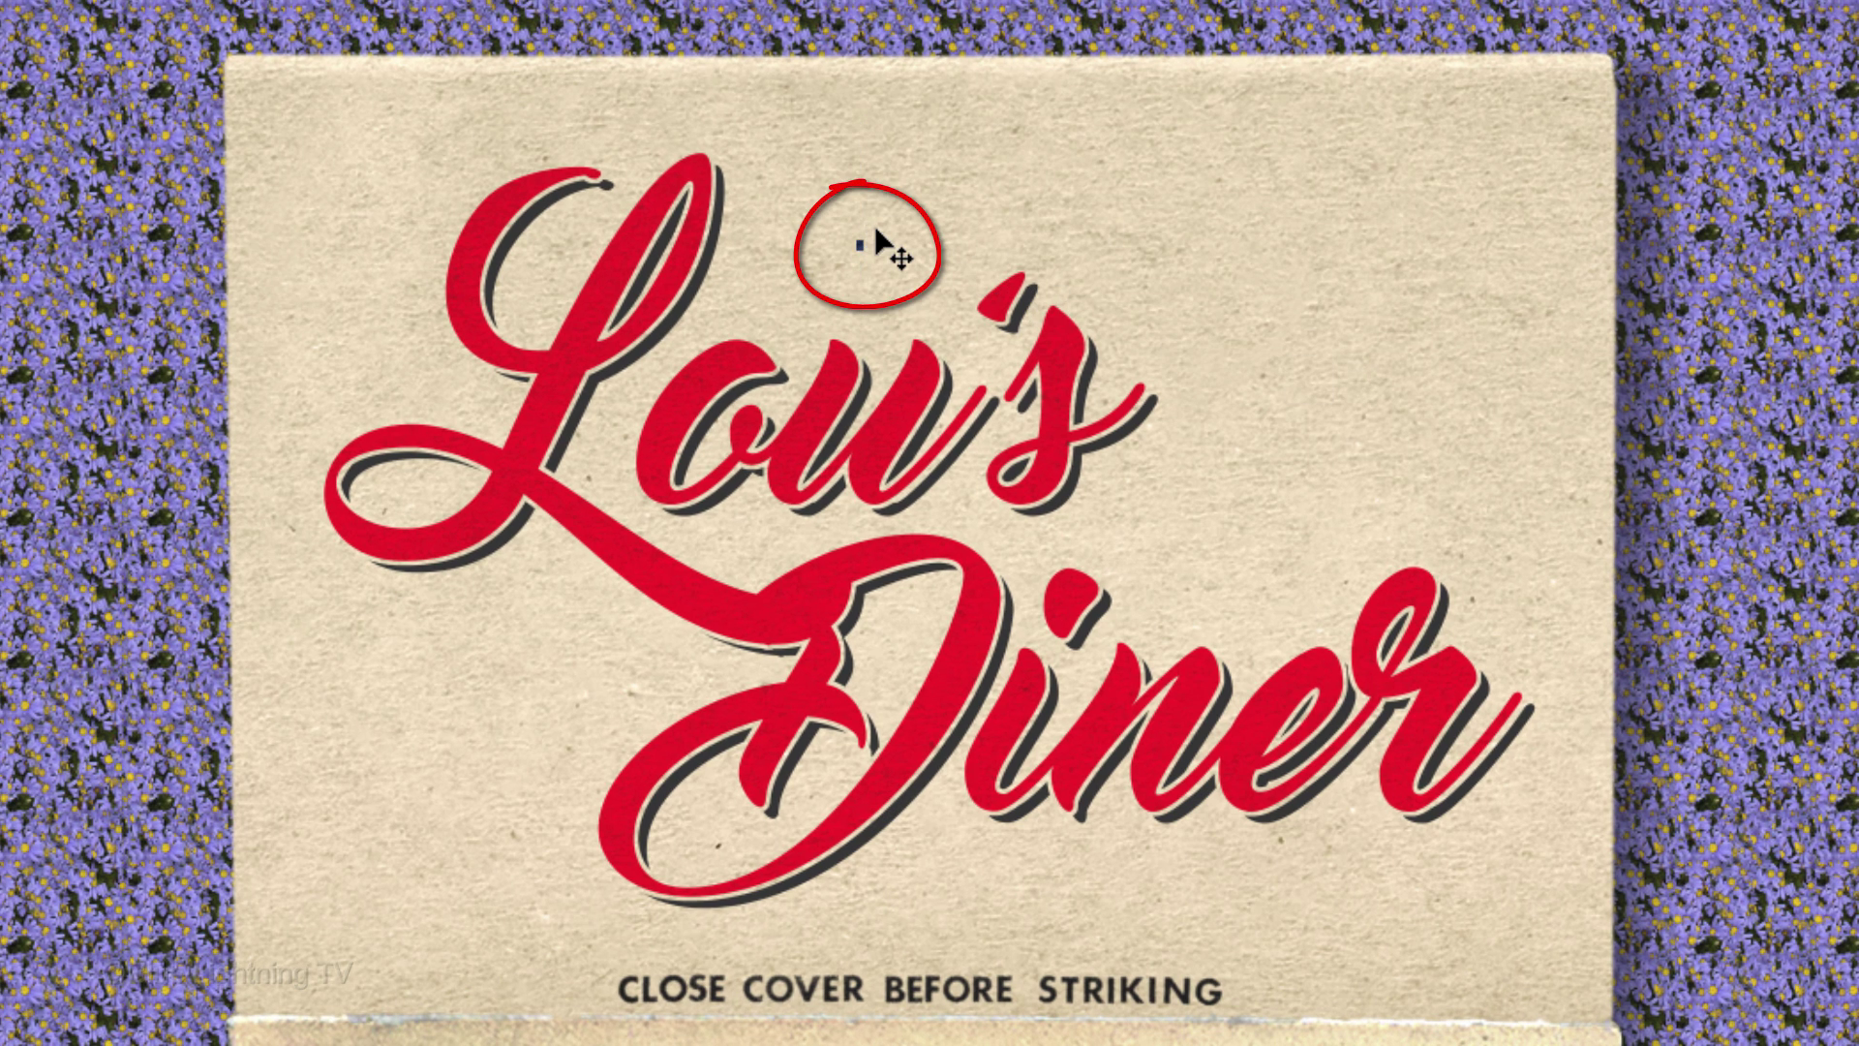
# Add the text "Meet me at" and place it above "Lou's", just clear of the capital L.
pyautogui.click(860, 244)
pyautogui.write('Meet me at')
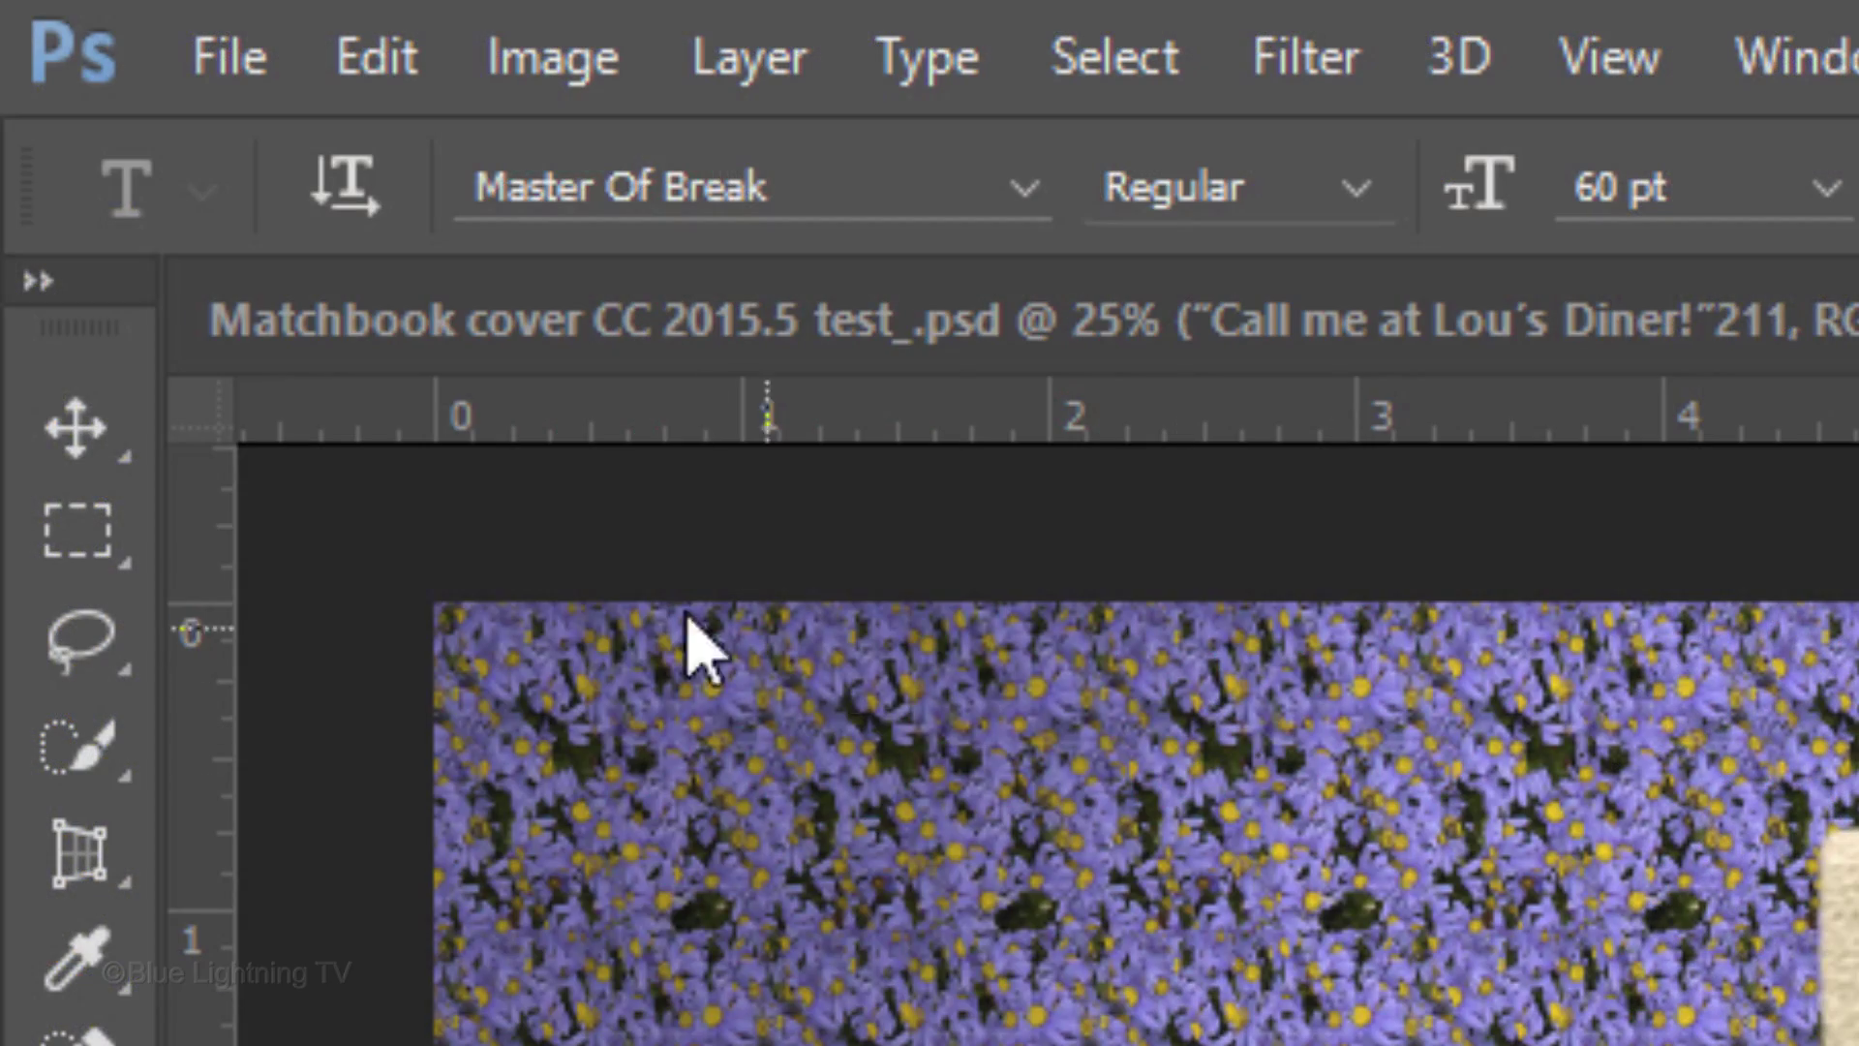
pyautogui.click(85, 426)
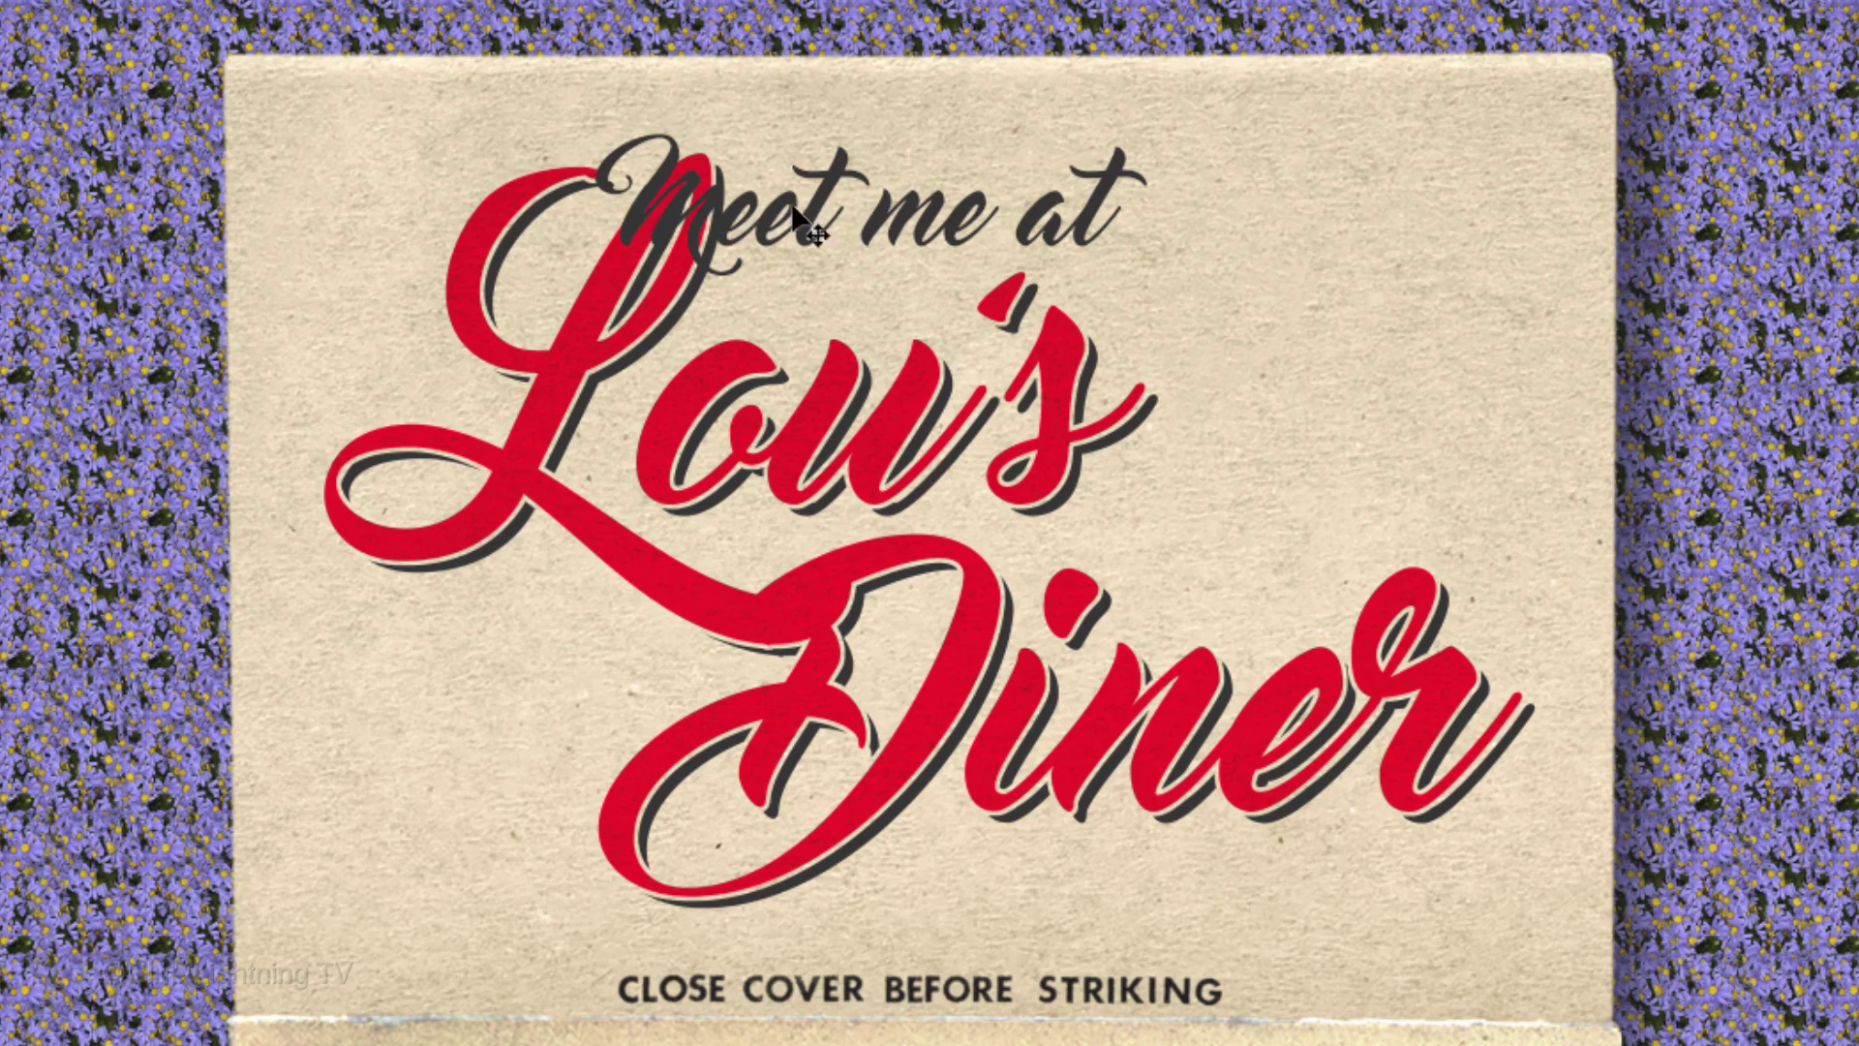
pyautogui.moveTo(882, 228); pyautogui.dragTo(1032, 199)
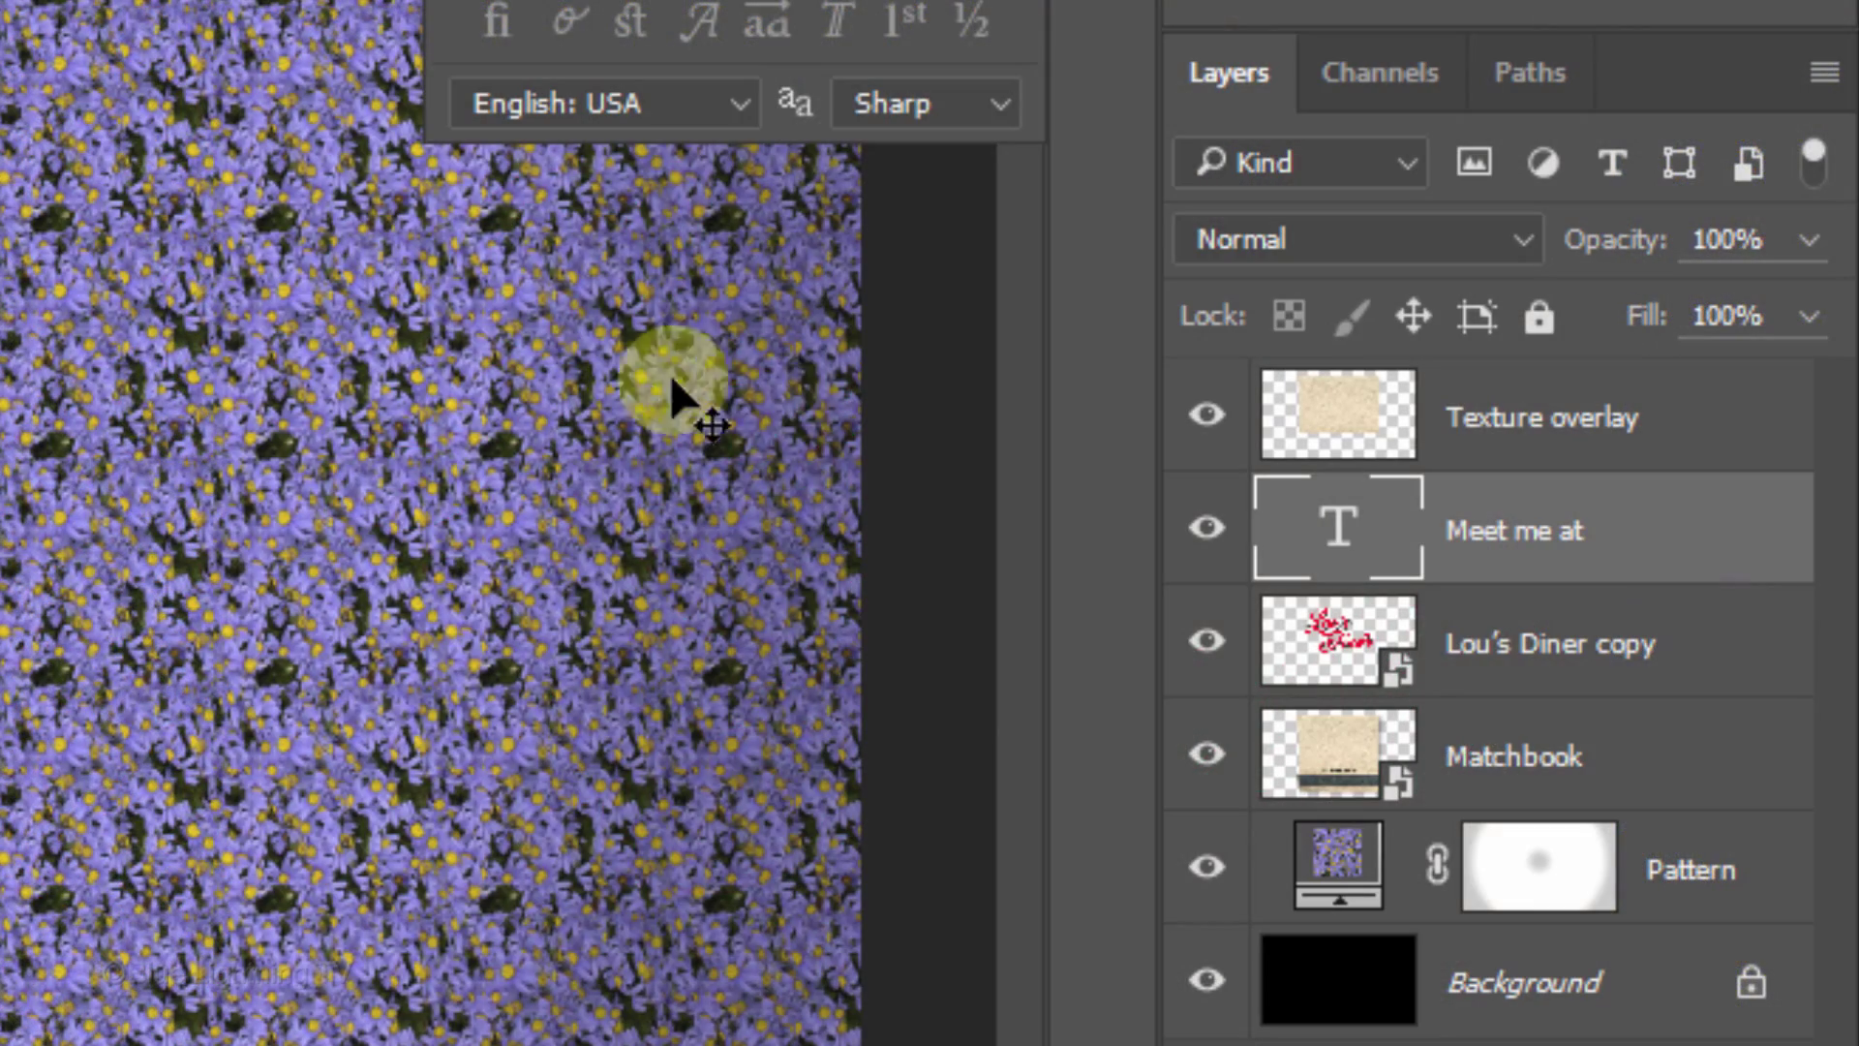
# Convert the Meet me at and Lou's Diner copy layers into one smart object.
pyautogui.keyDown('shift'); pyautogui.click(1328, 641); pyautogui.keyUp('shift')
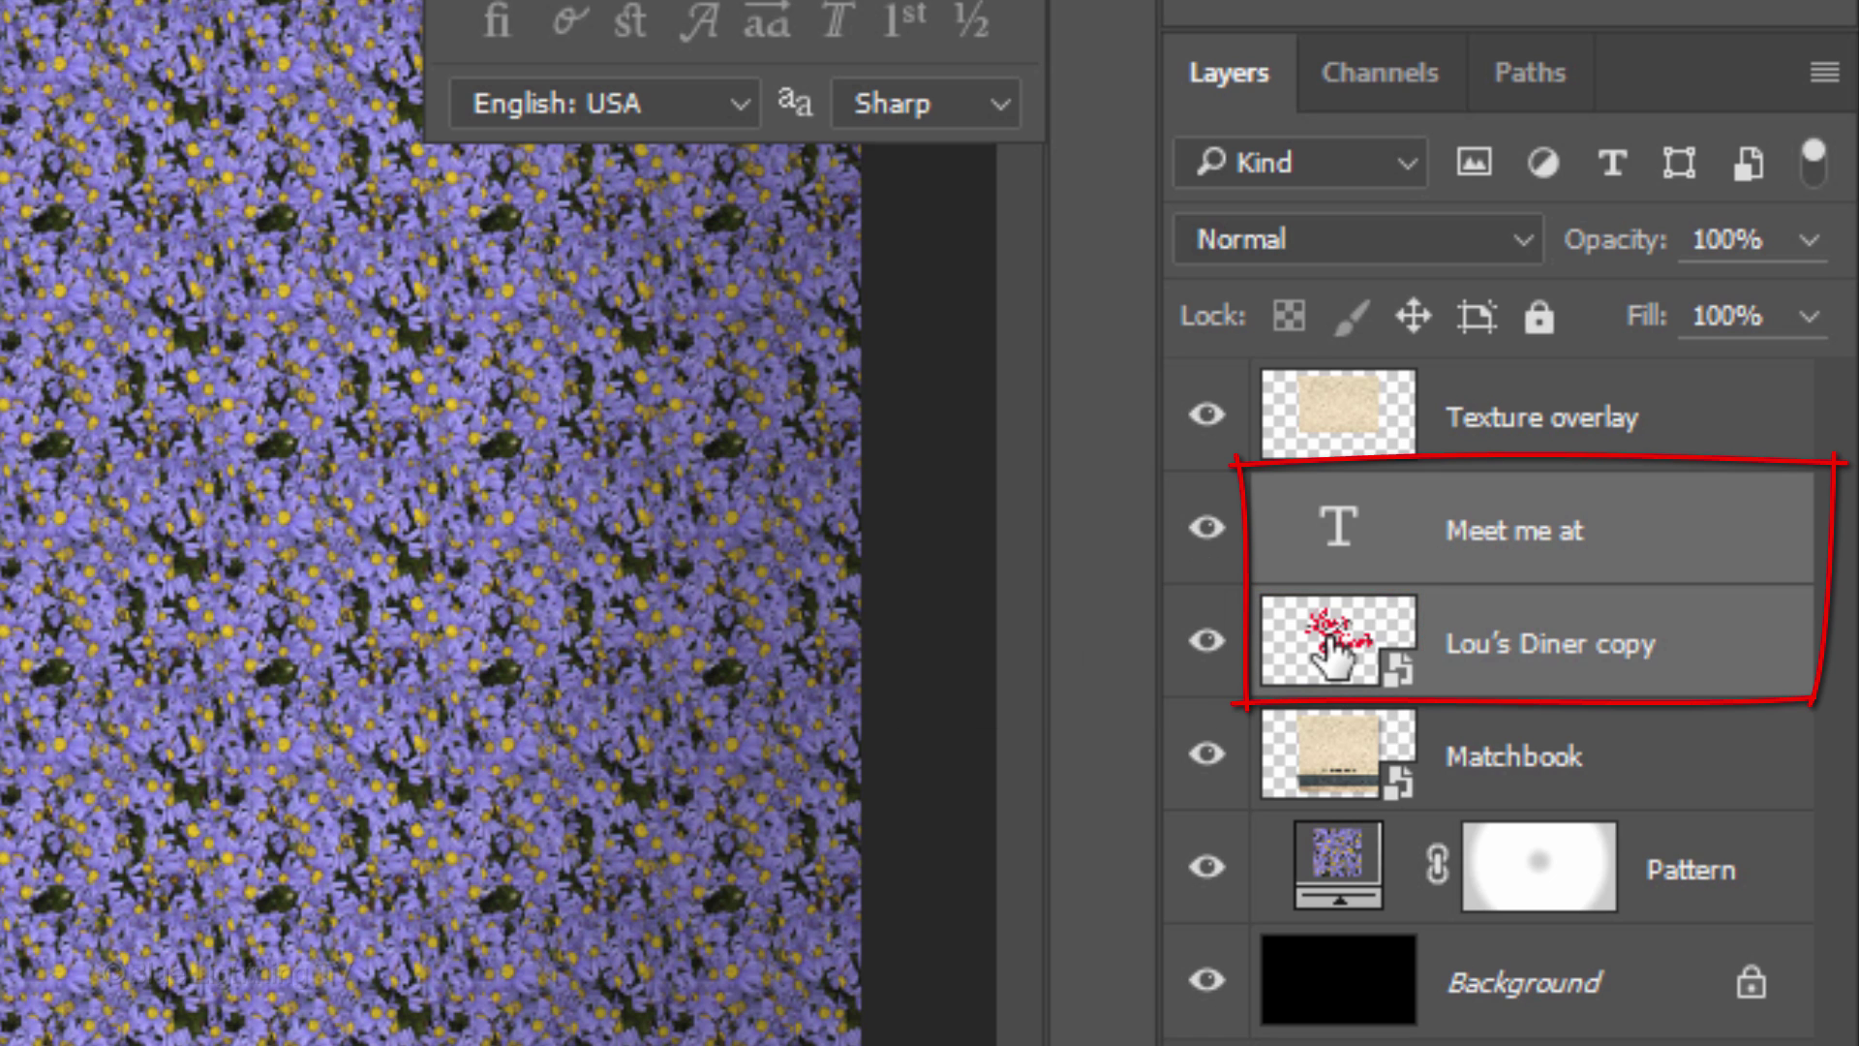
pyautogui.click(1826, 72)
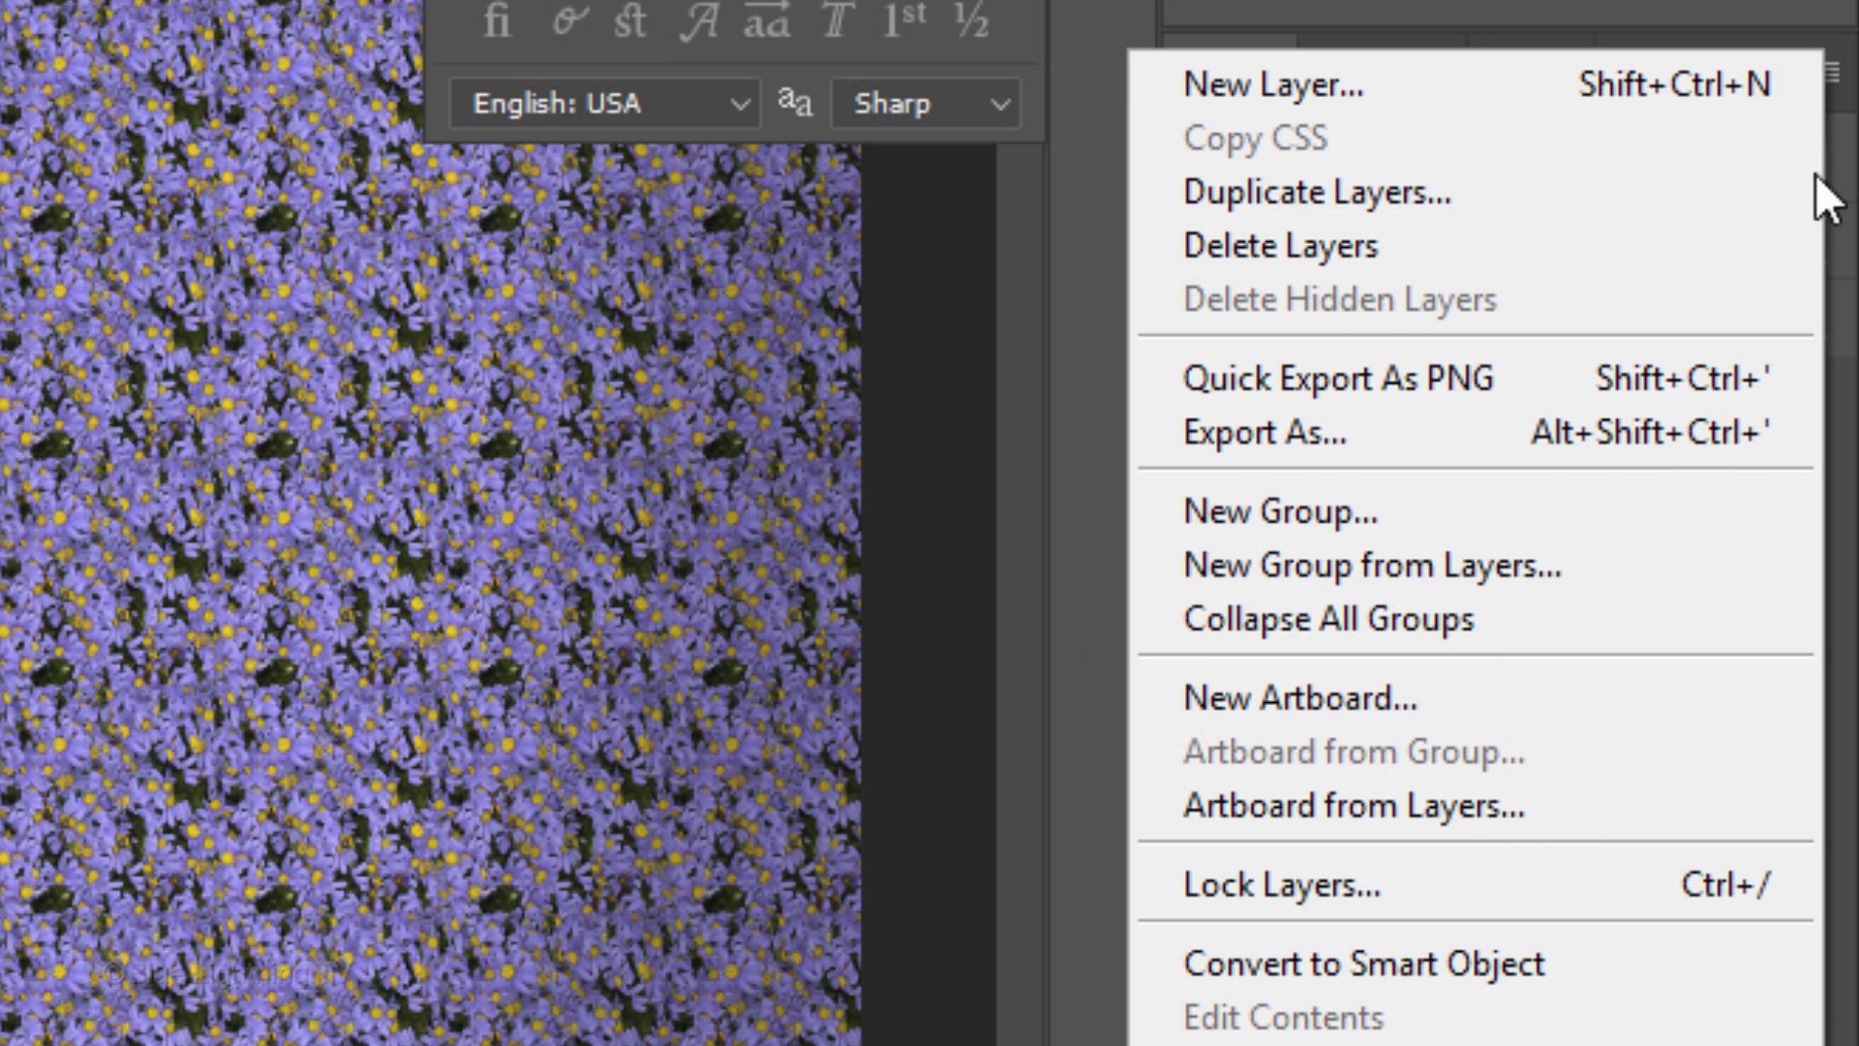
pyautogui.click(1610, 953)
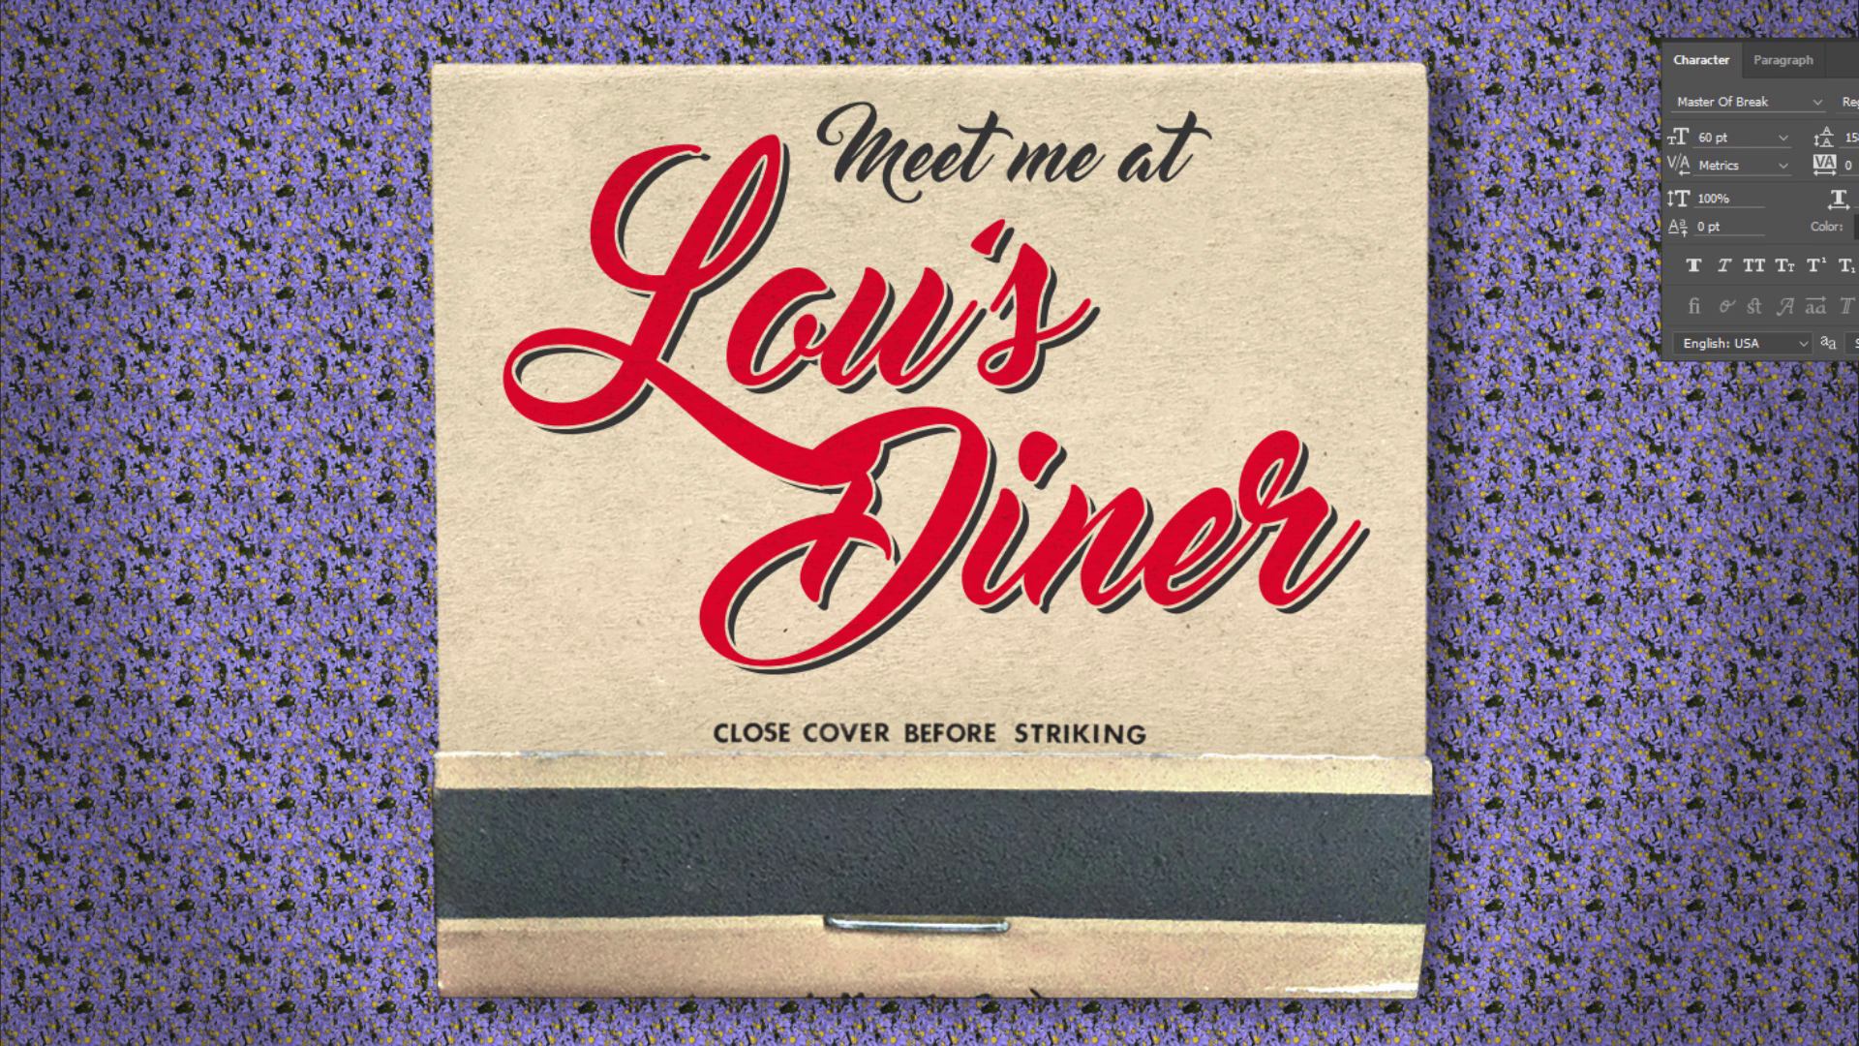
# Rotate the combined lettering slightly counter-clockwise and reposition it on the matchbook cover above the "Close cover before striking" line.
pyautogui.hotkey('ctrl', 't')
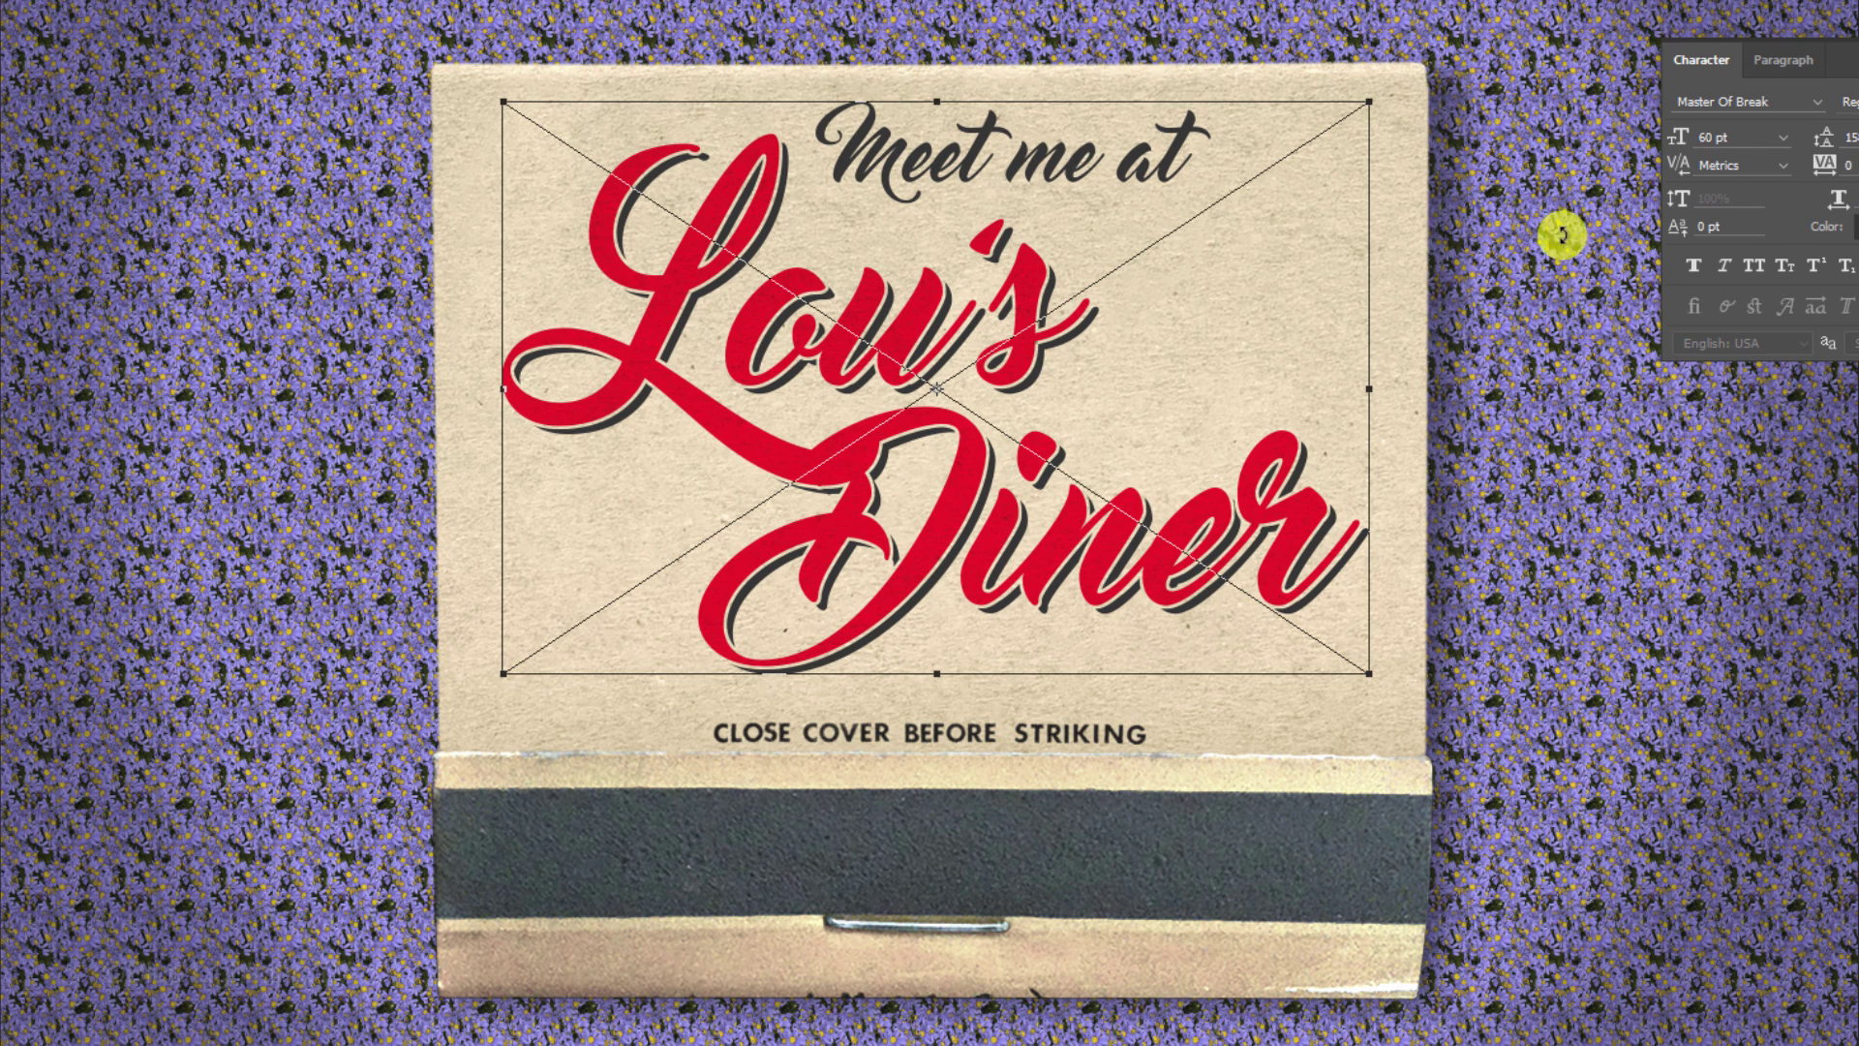
pyautogui.moveTo(1395, 98); pyautogui.dragTo(1374, 26)
pyautogui.moveTo(1116, 158); pyautogui.dragTo(1111, 166)
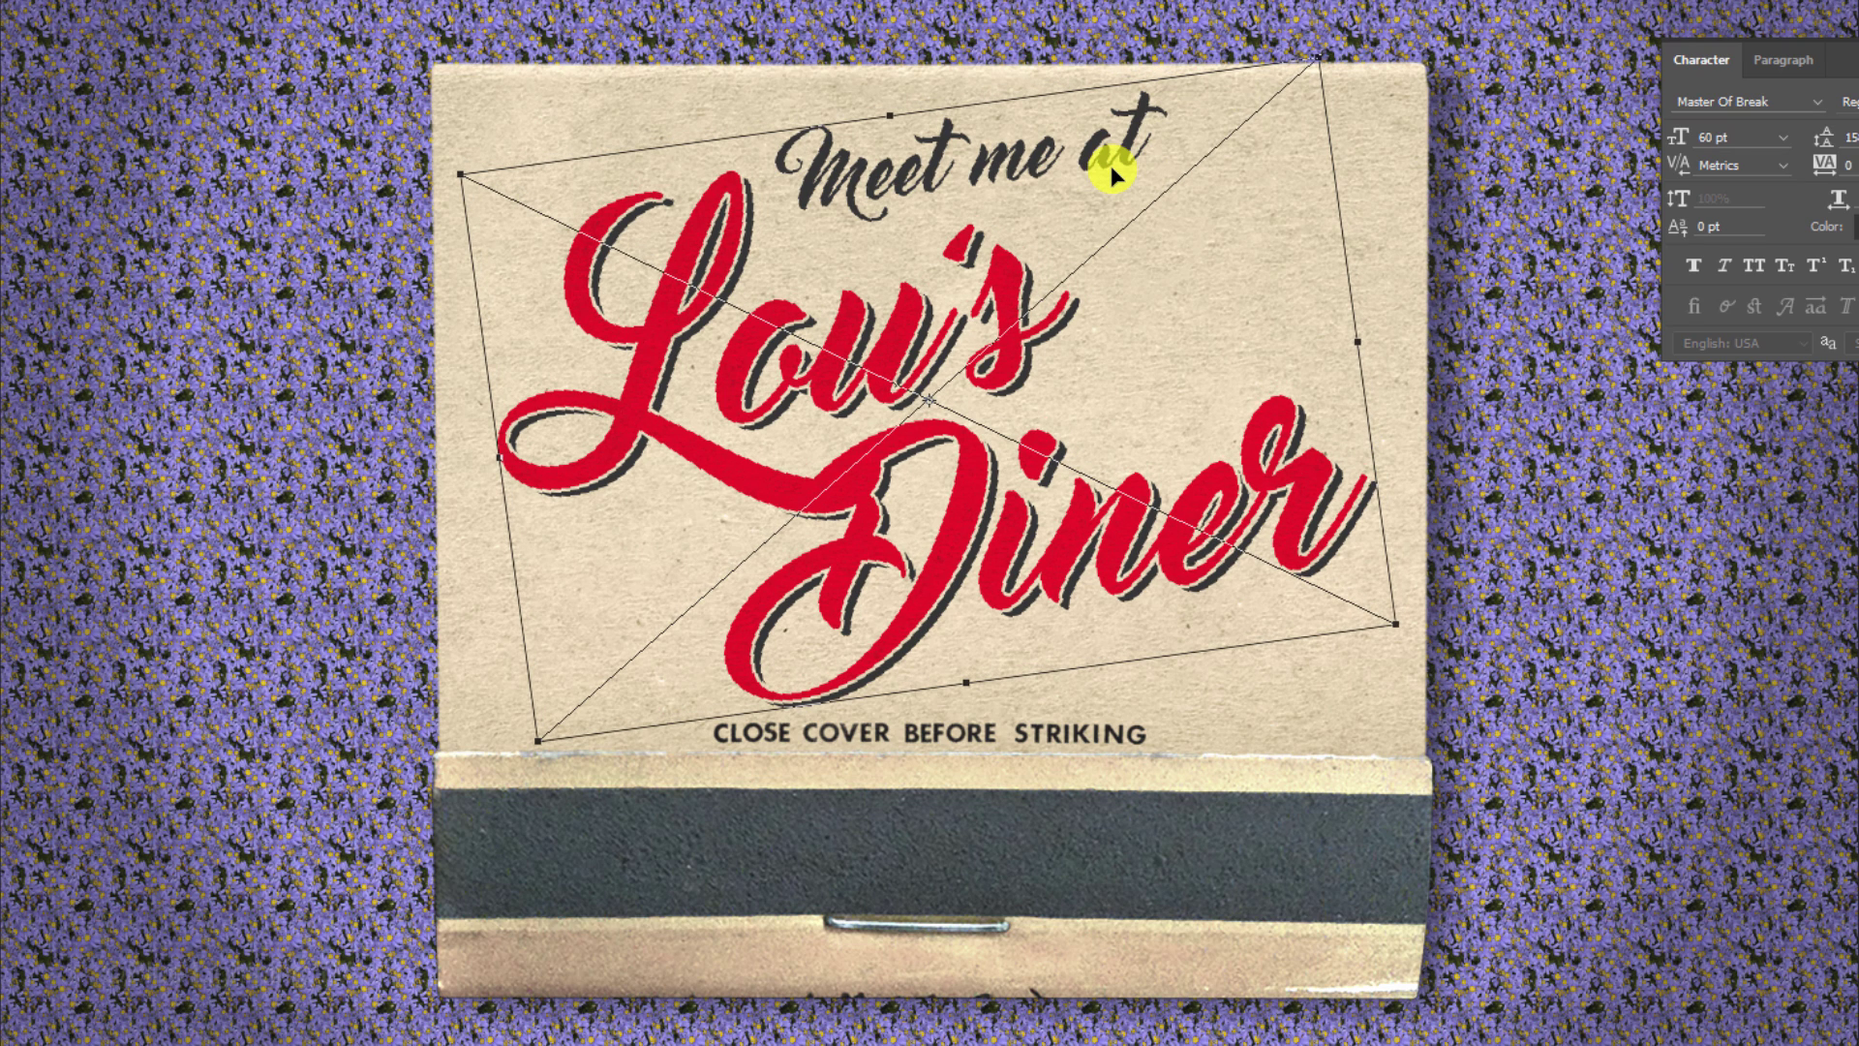
pyautogui.press('Return')
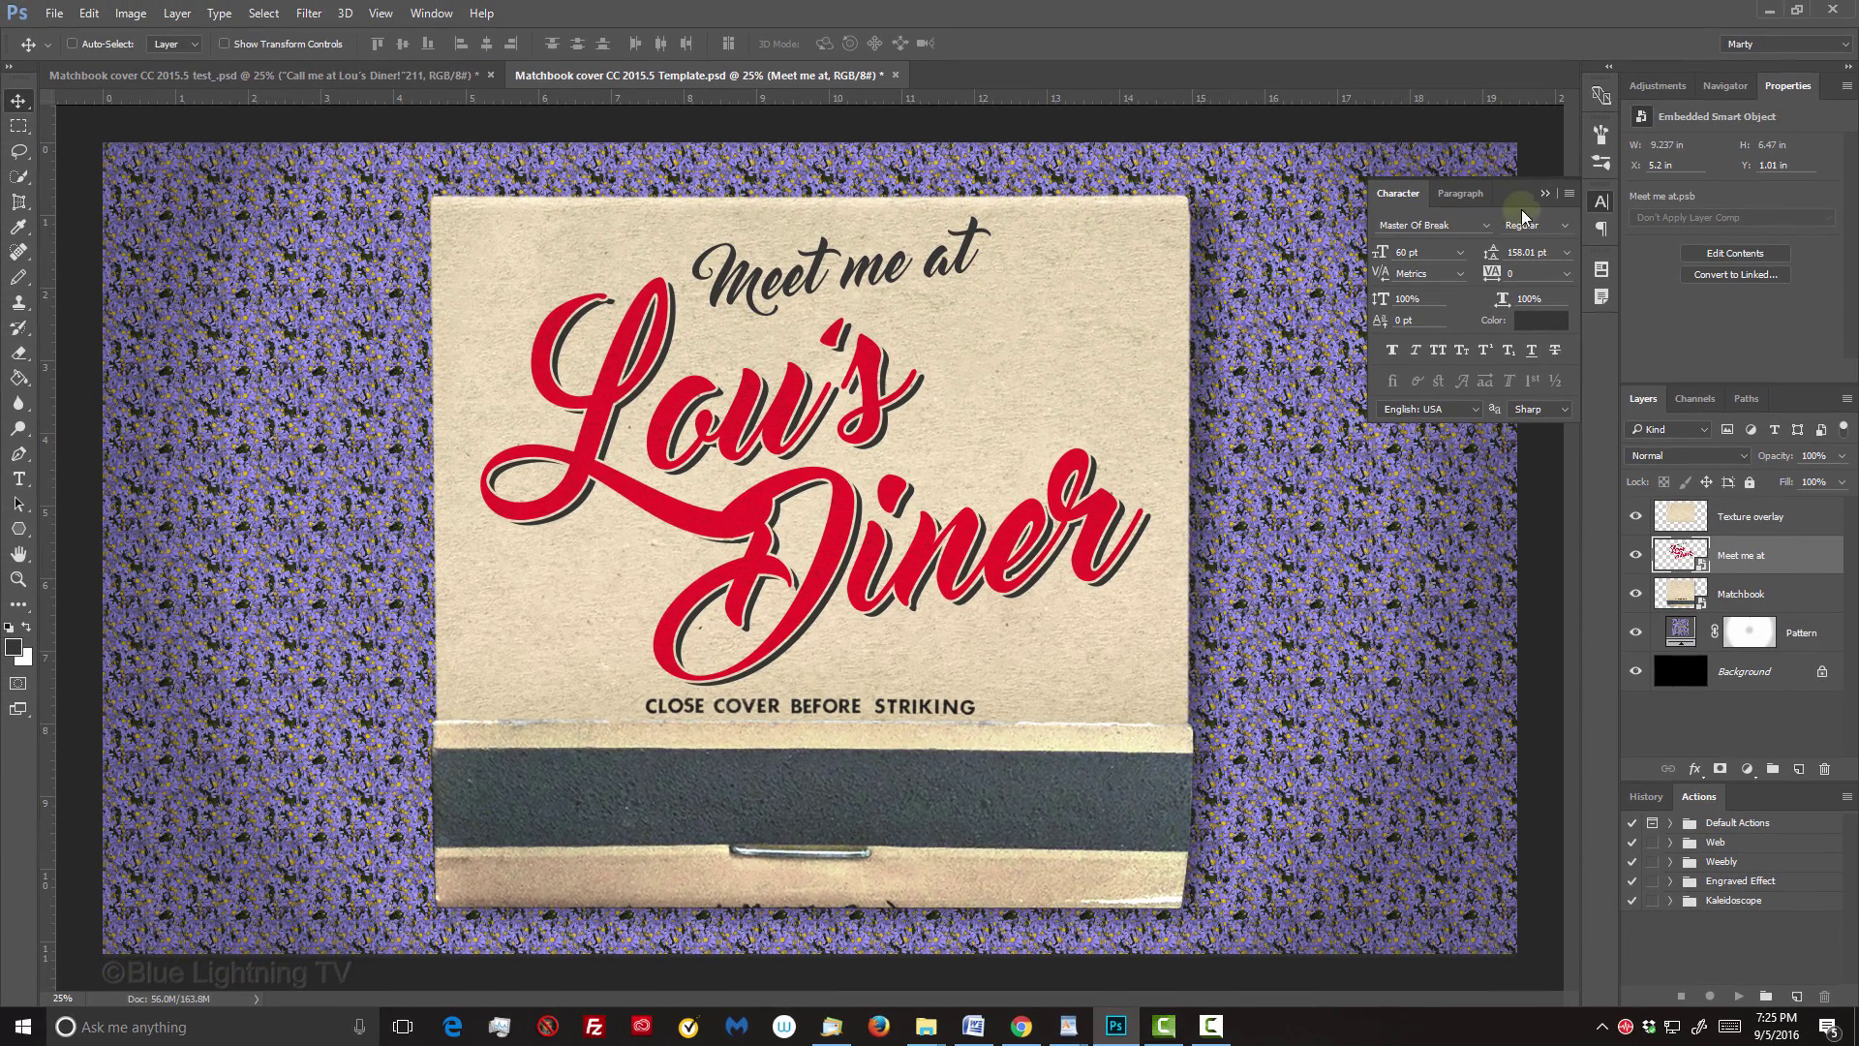
# Collapse the character settings and apply a Color Halftone filter with a maximum radius of 10 pixels to the lettering.
pyautogui.click(1545, 193)
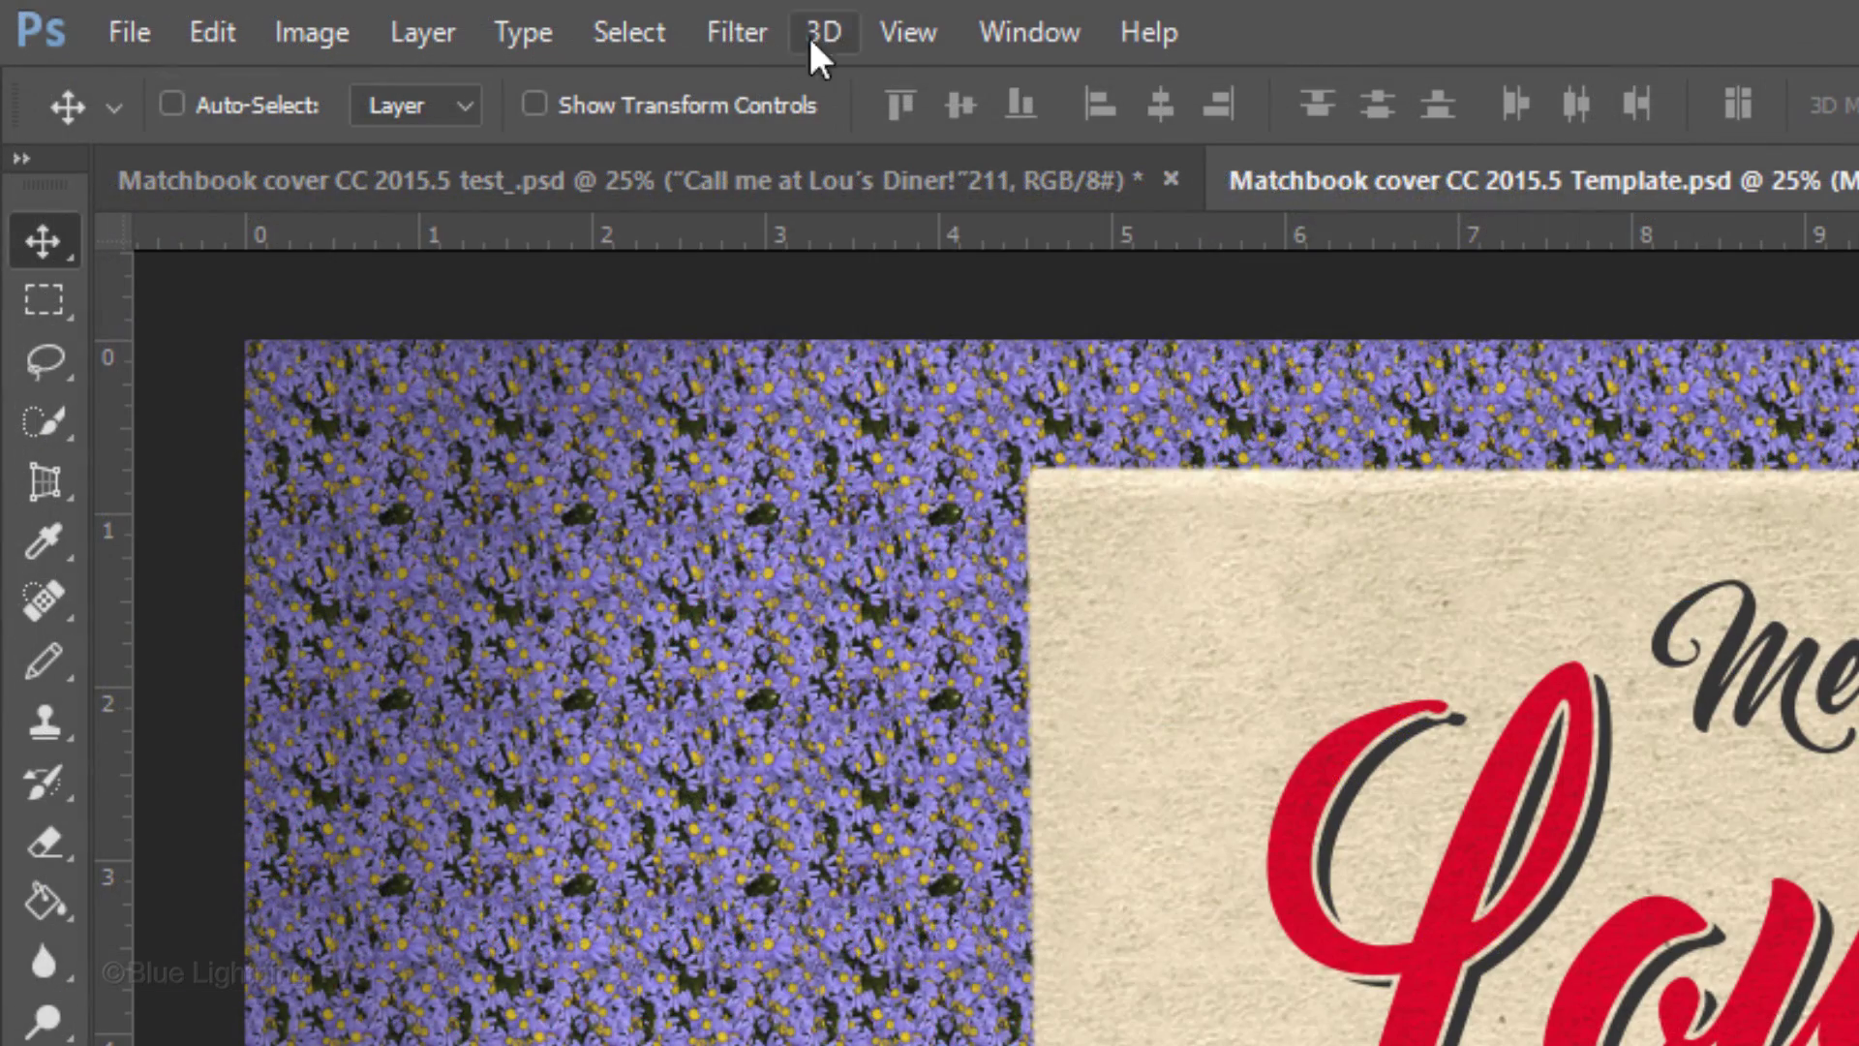
pyautogui.click(736, 33)
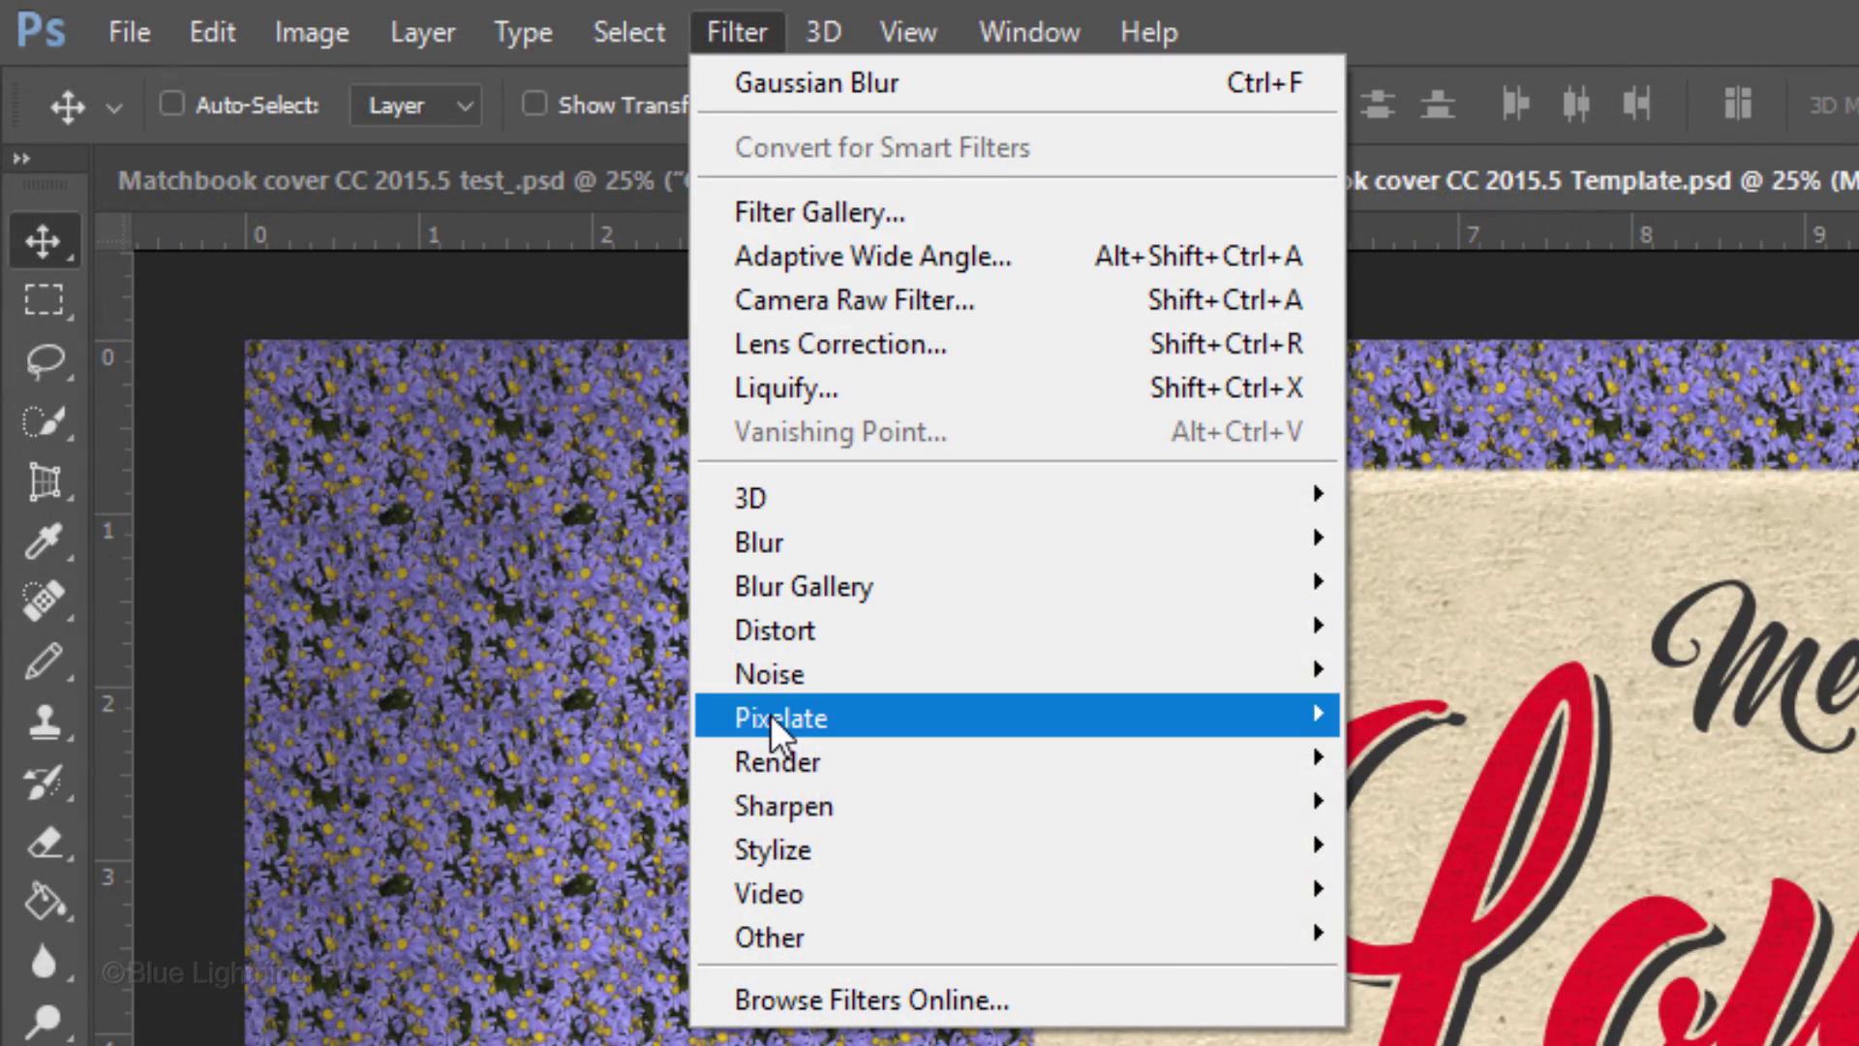
pyautogui.moveTo(770, 712)
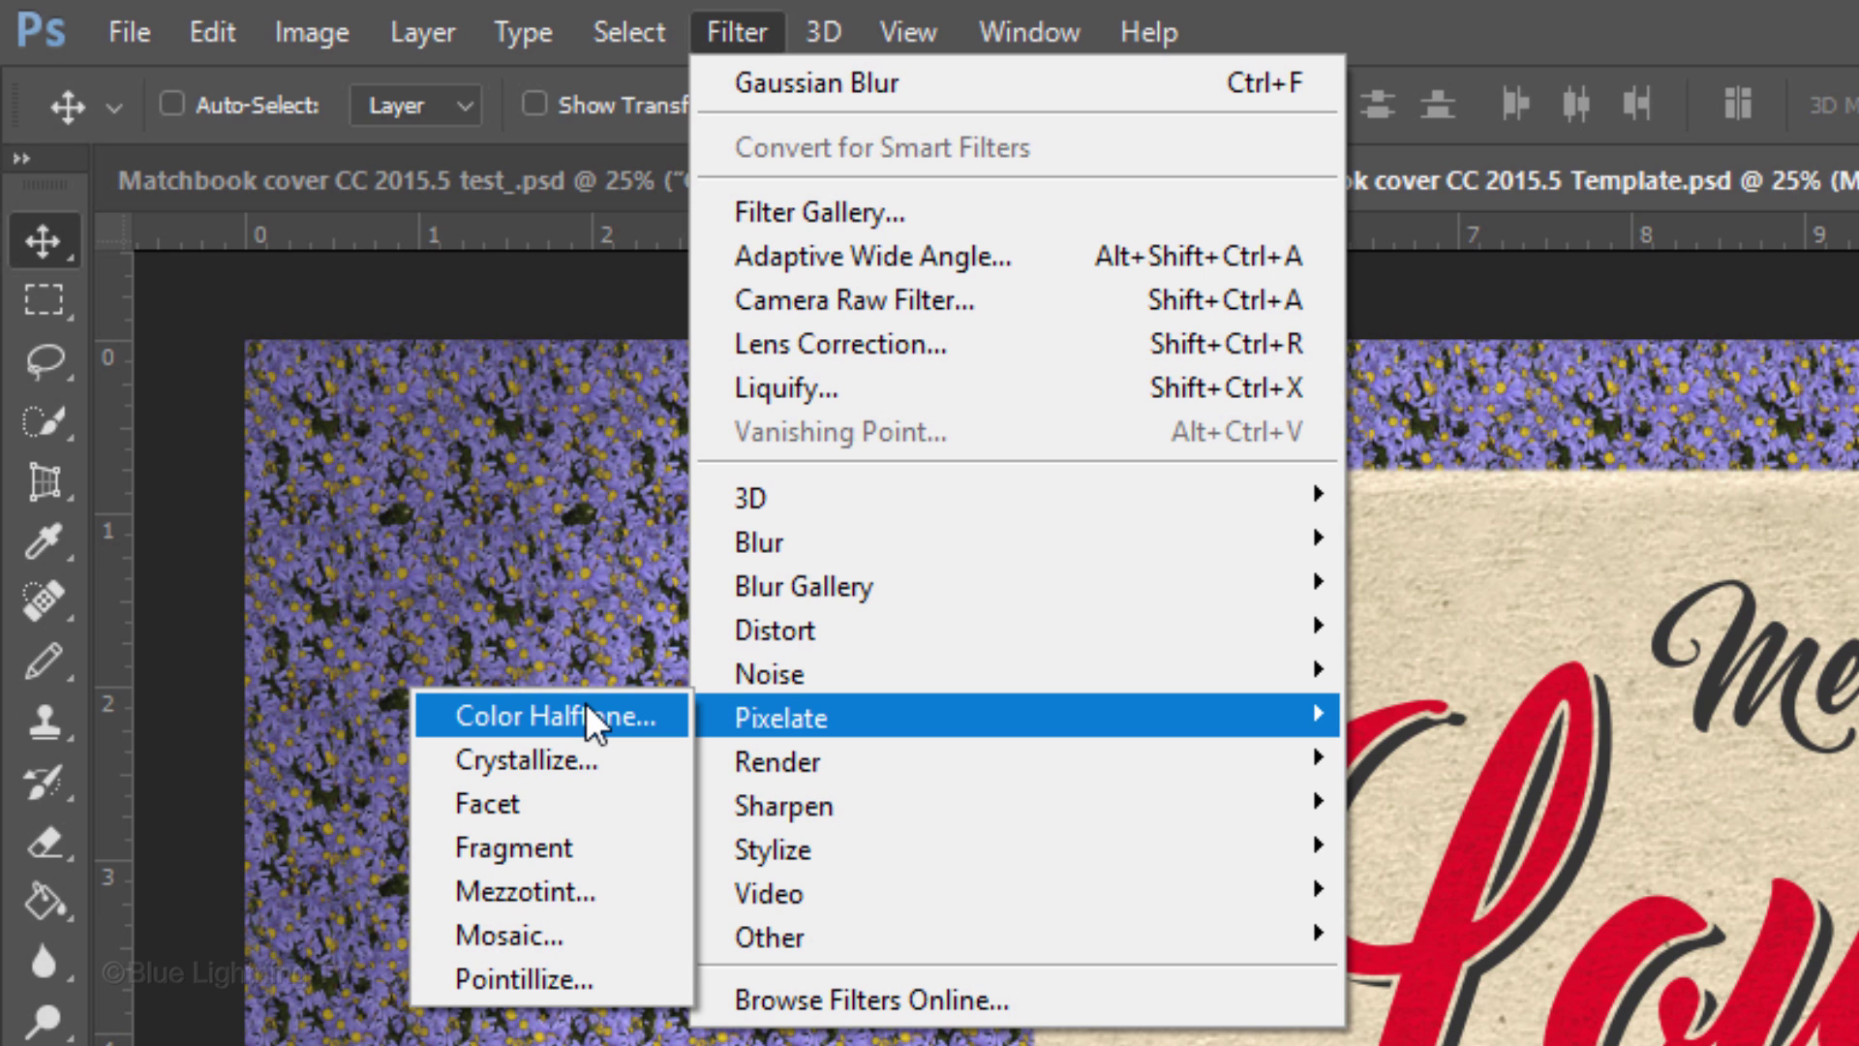
pyautogui.click(585, 715)
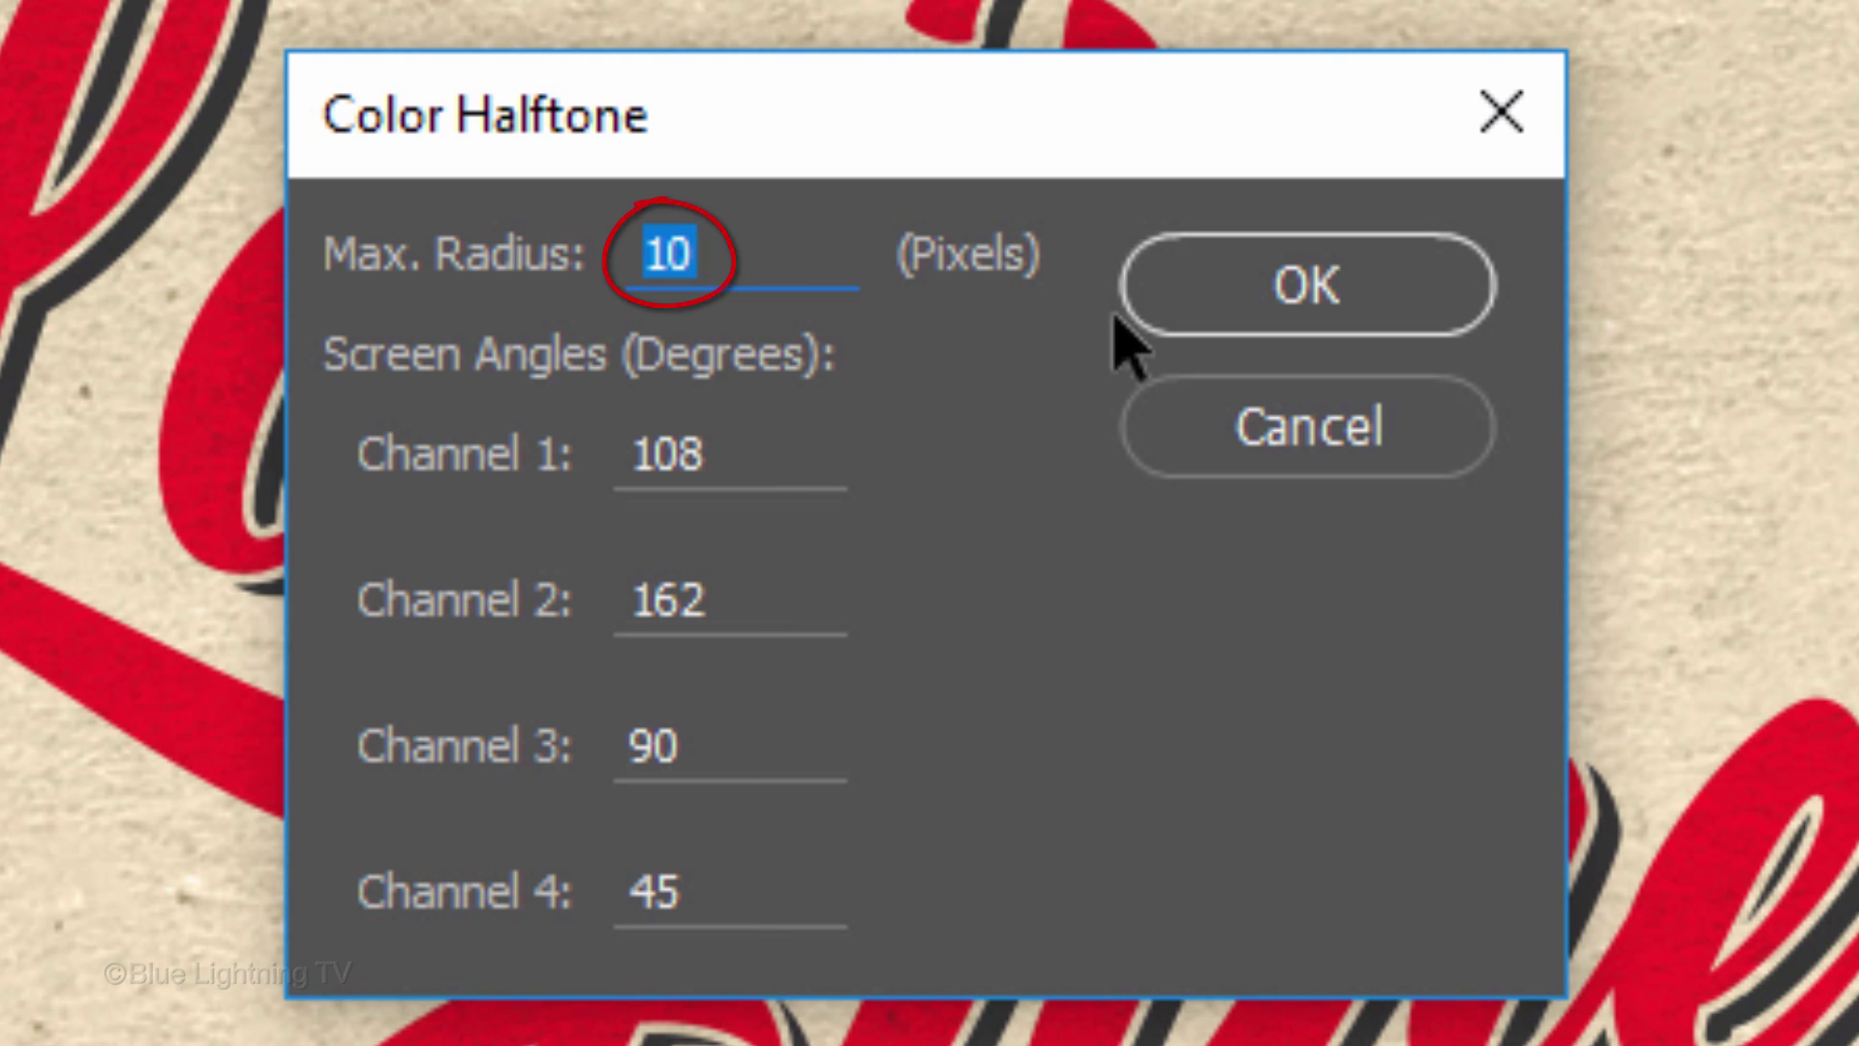
pyautogui.click(1326, 301)
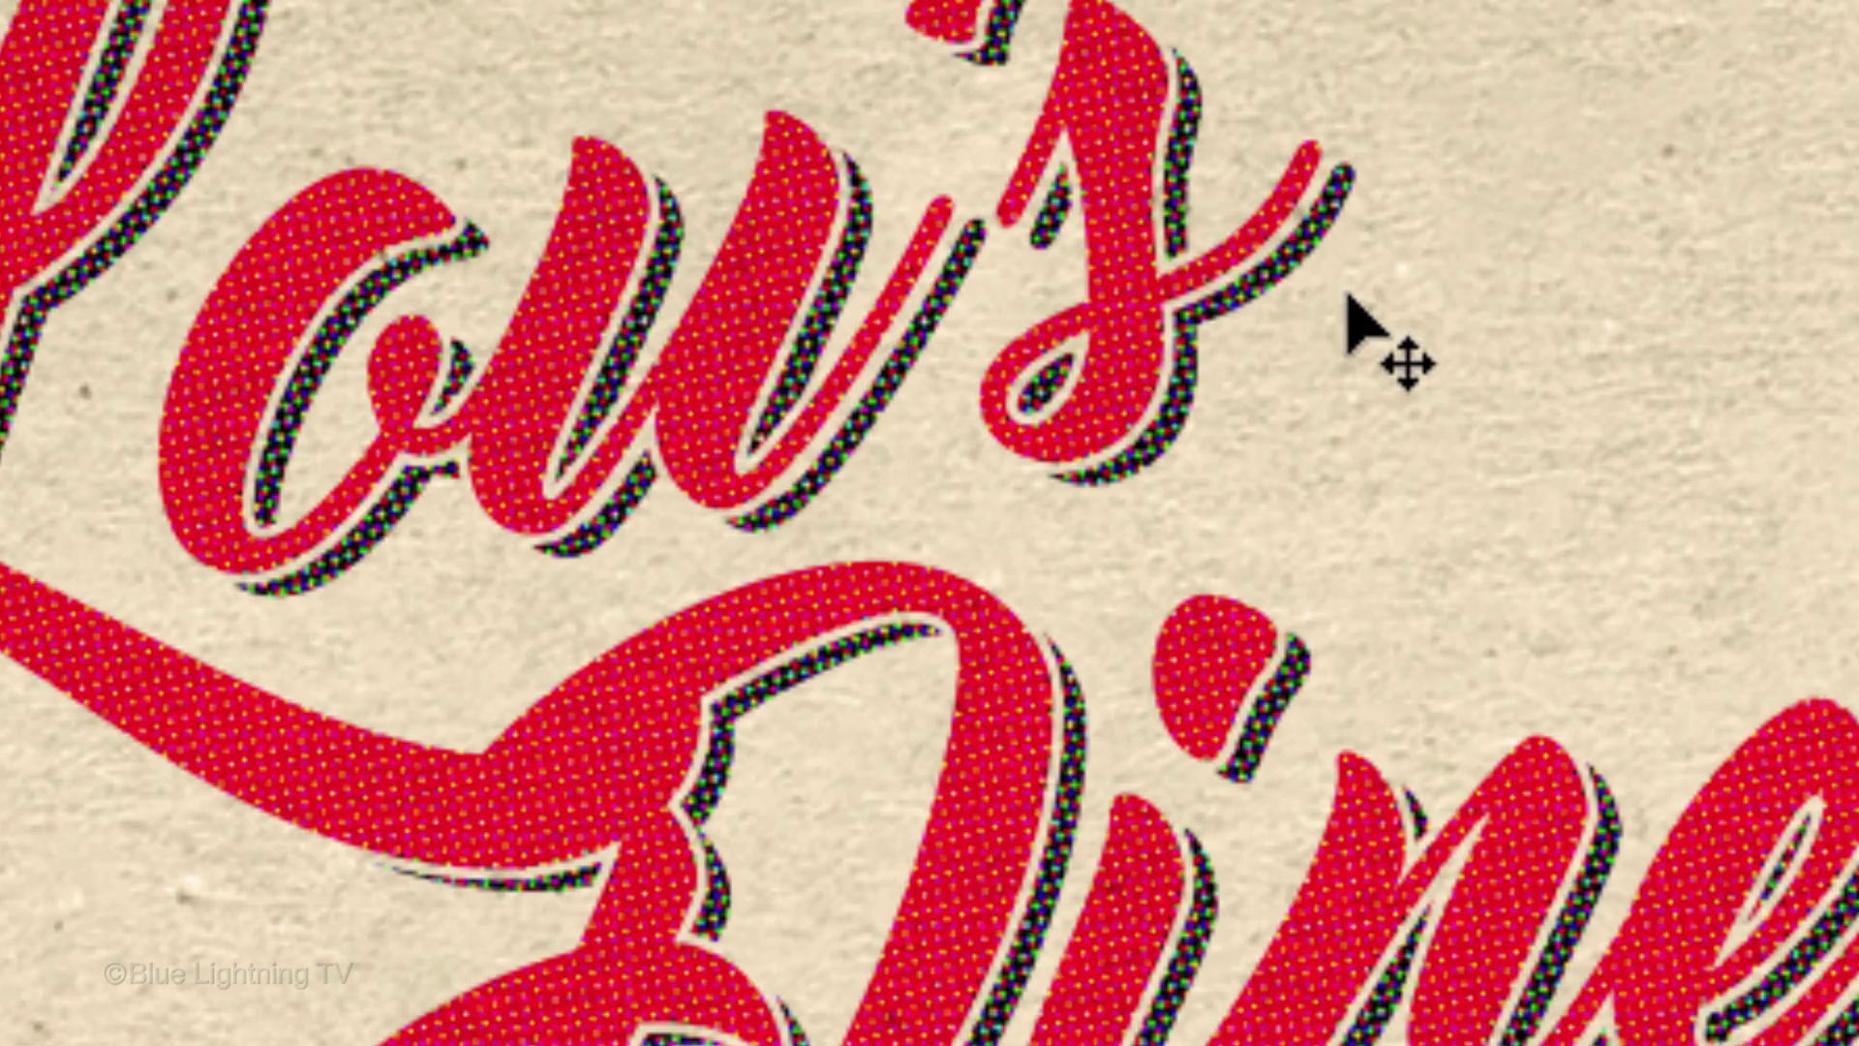